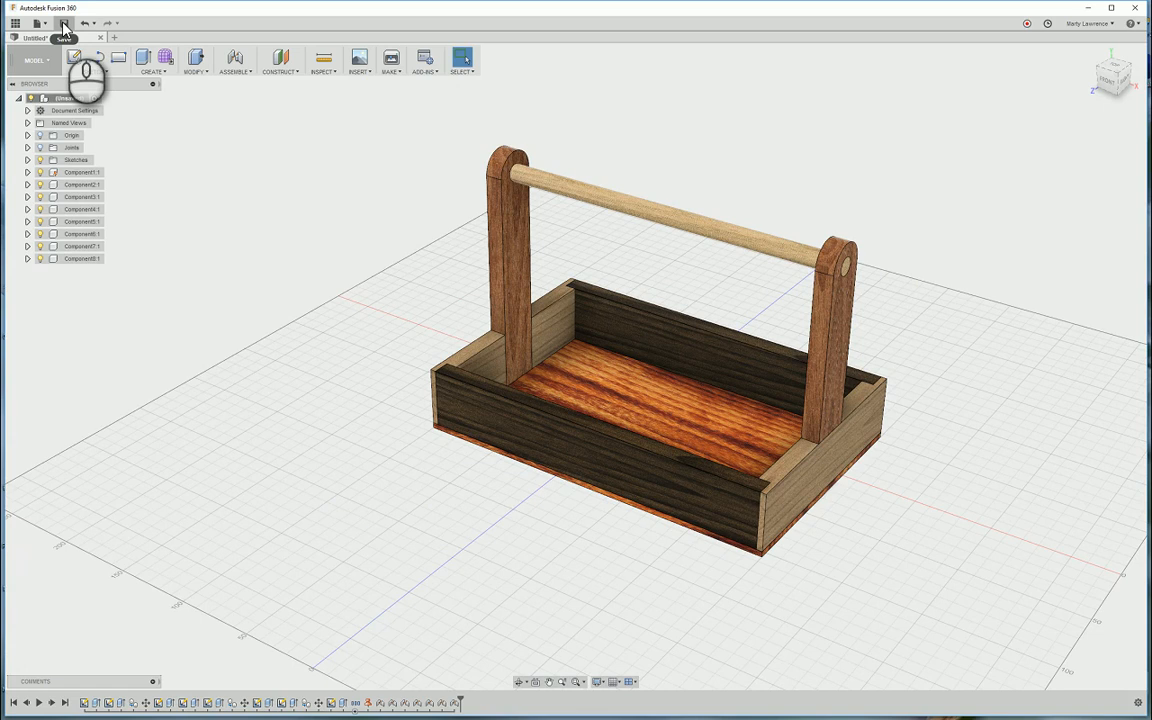
# Save the design as "Carry Tray Tutorial" in the Wood 1 folder of the school stuff project's master.
pyautogui.click(62, 23)
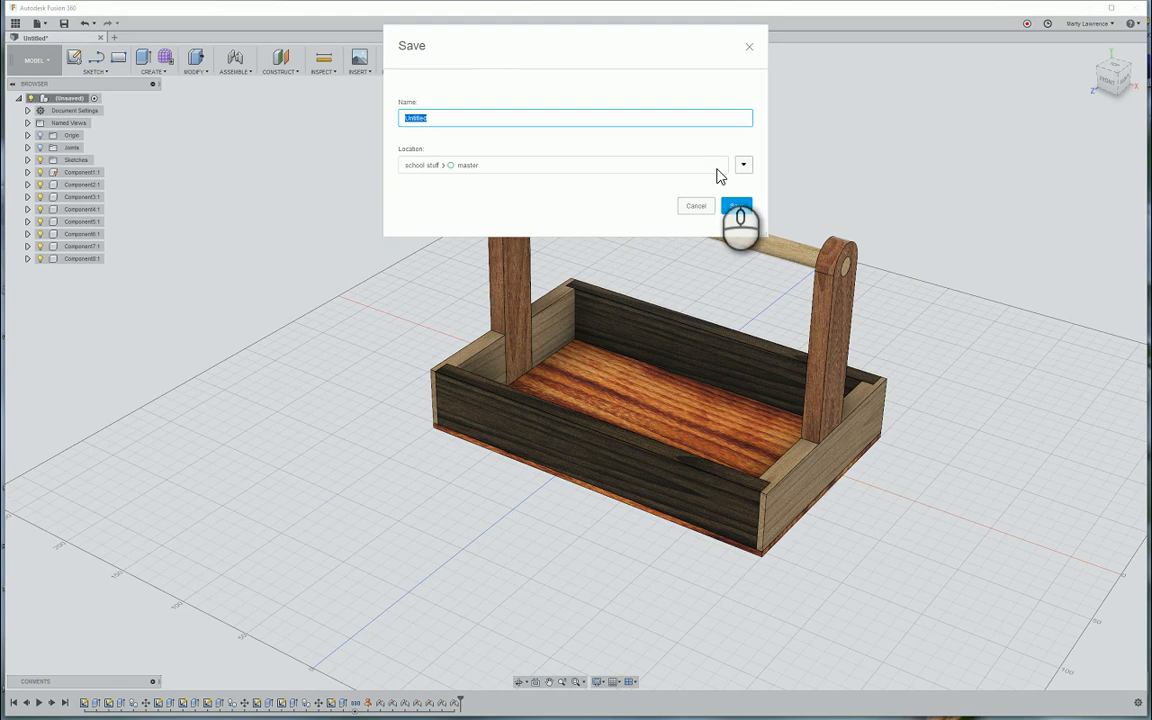
pyautogui.click(662, 160)
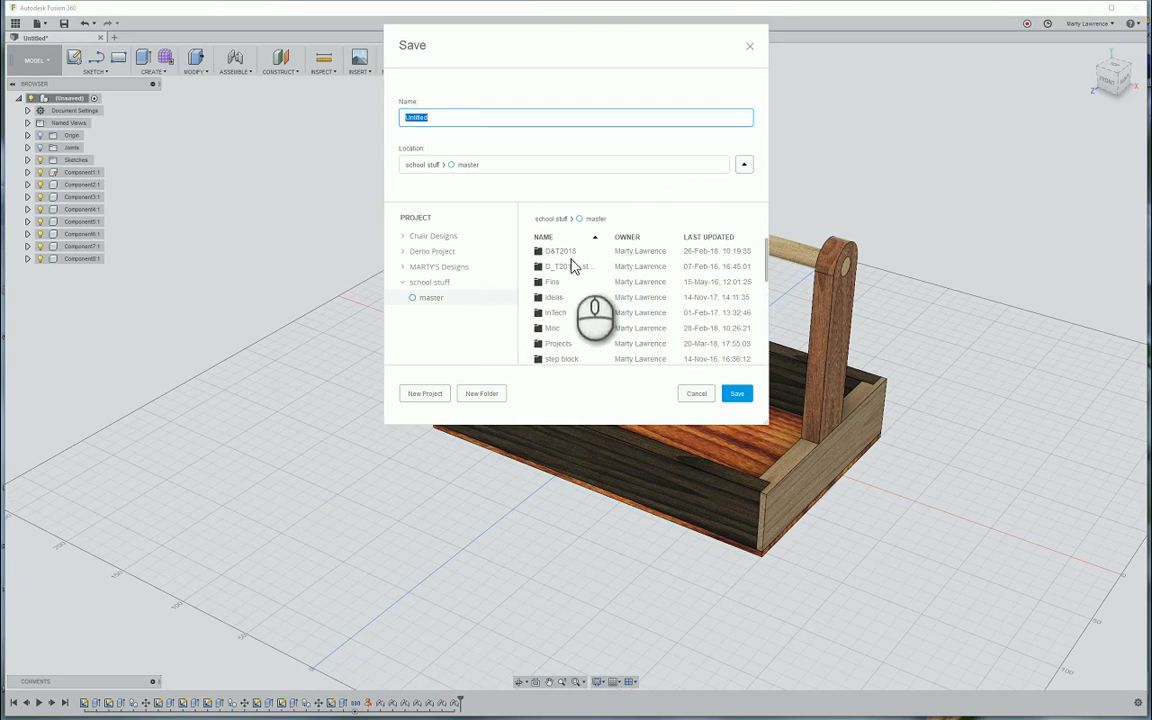
pyautogui.scroll(-1, 575, 276)
pyautogui.doubleClick(548, 346)
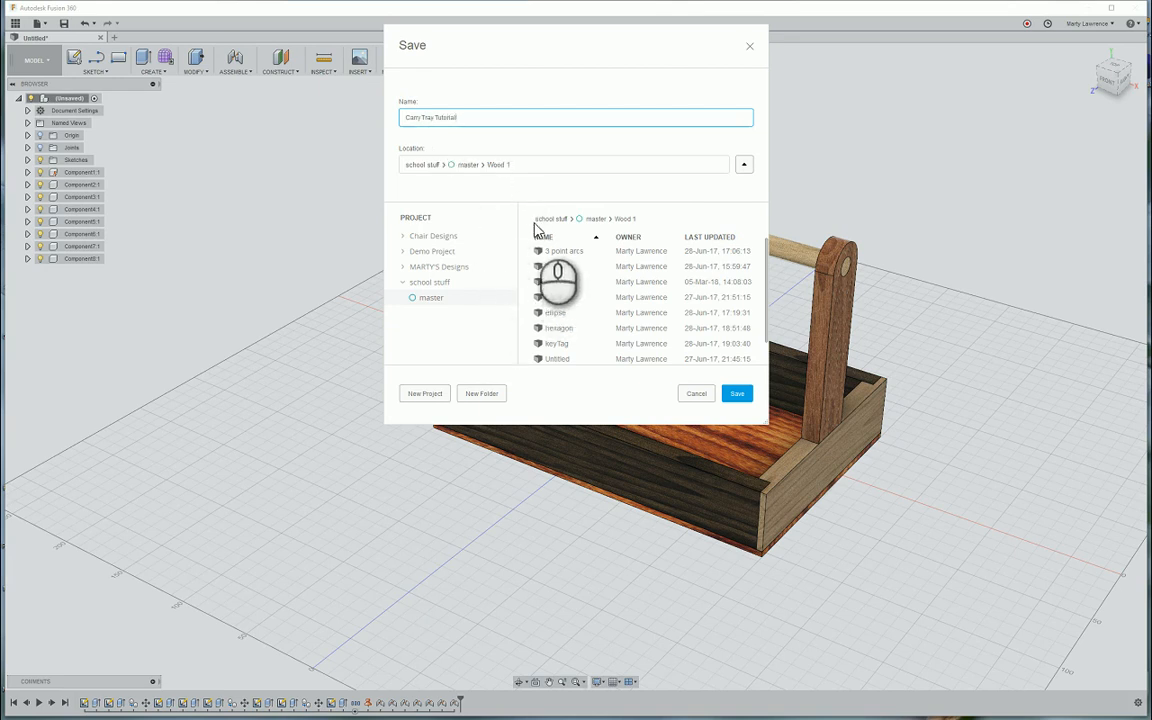
pyautogui.click(735, 395)
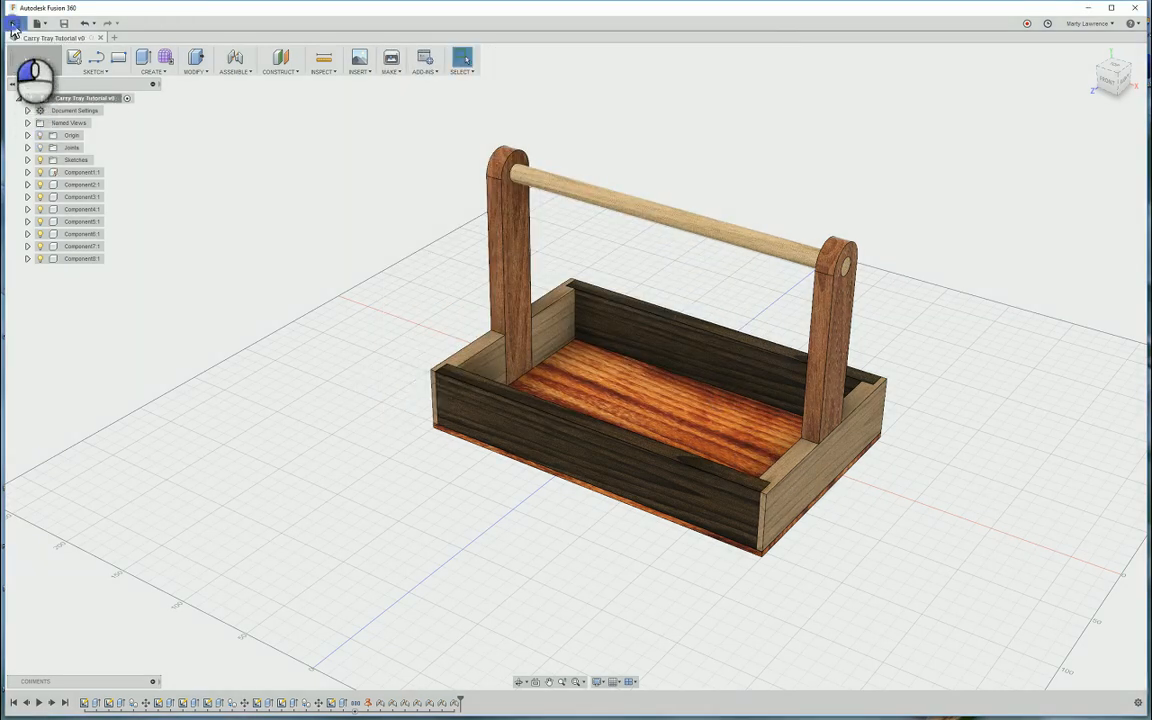
# Look for the saved carry tray design among the project data in the Wood 1 folder.
pyautogui.click(15, 23)
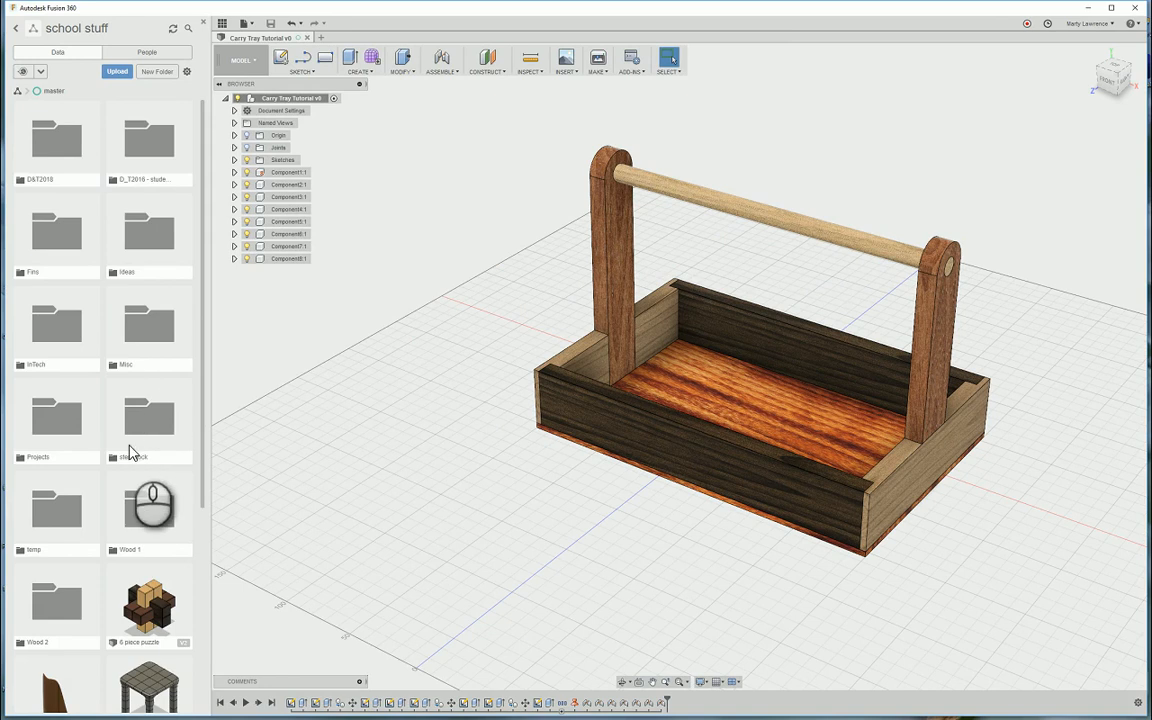
pyautogui.doubleClick(148, 506)
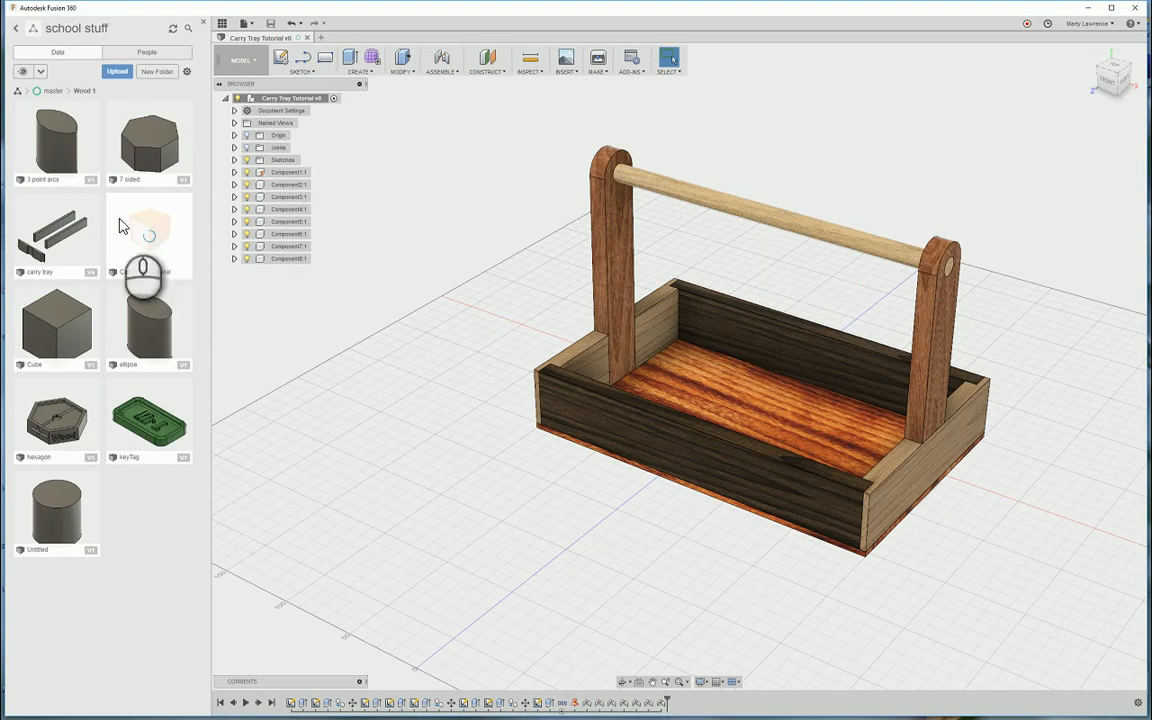
pyautogui.click(219, 23)
# Switch the carry tray design to the Render workspace.
pyautogui.scroll(2, 568, 381)
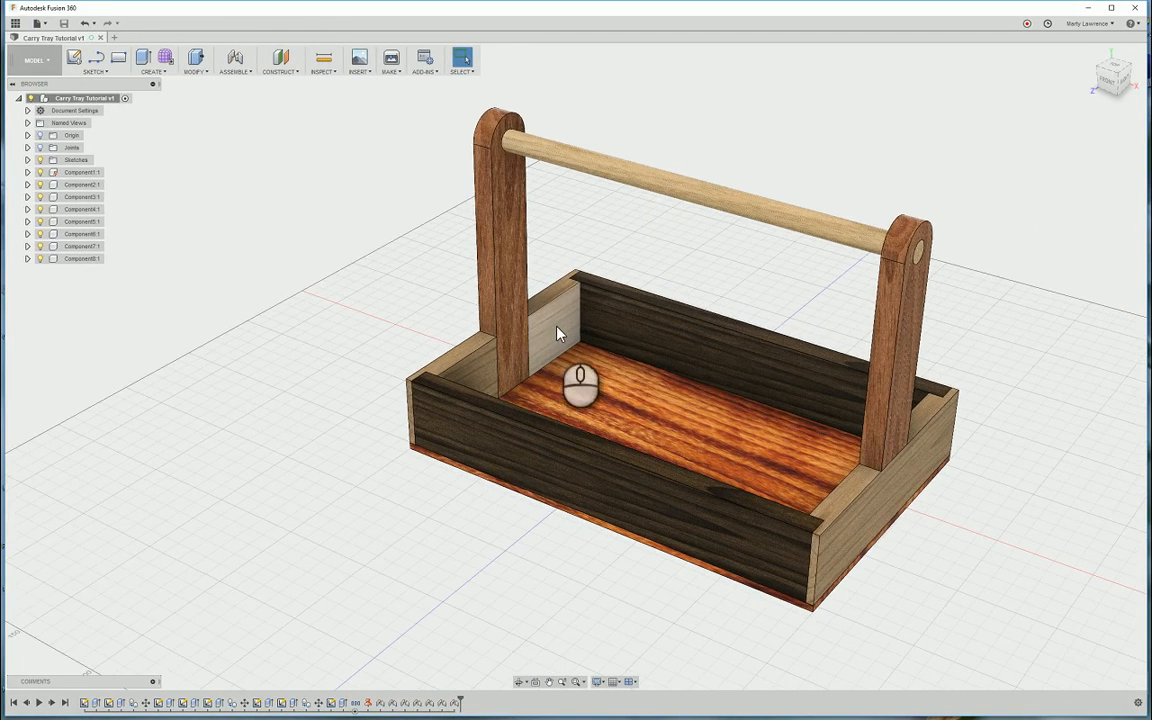
pyautogui.keyDown('shift'); pyautogui.moveTo(663, 345); pyautogui.dragTo(330, 300, button='middle'); pyautogui.keyUp('shift')
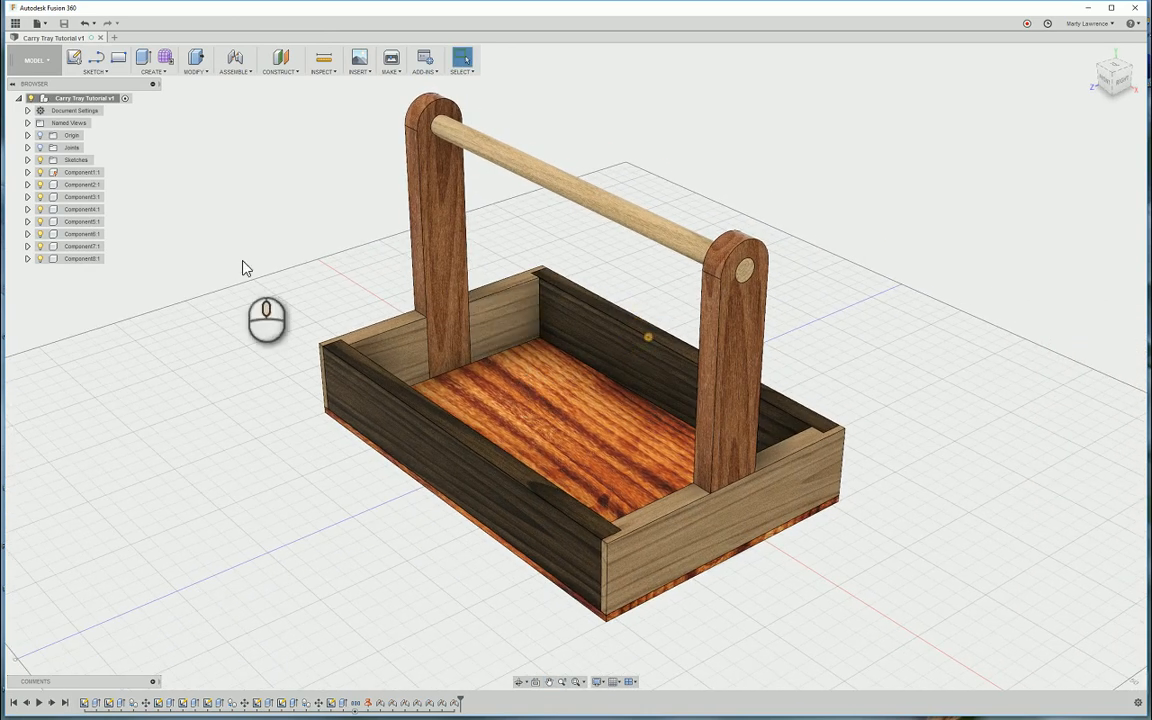
pyautogui.click(37, 60)
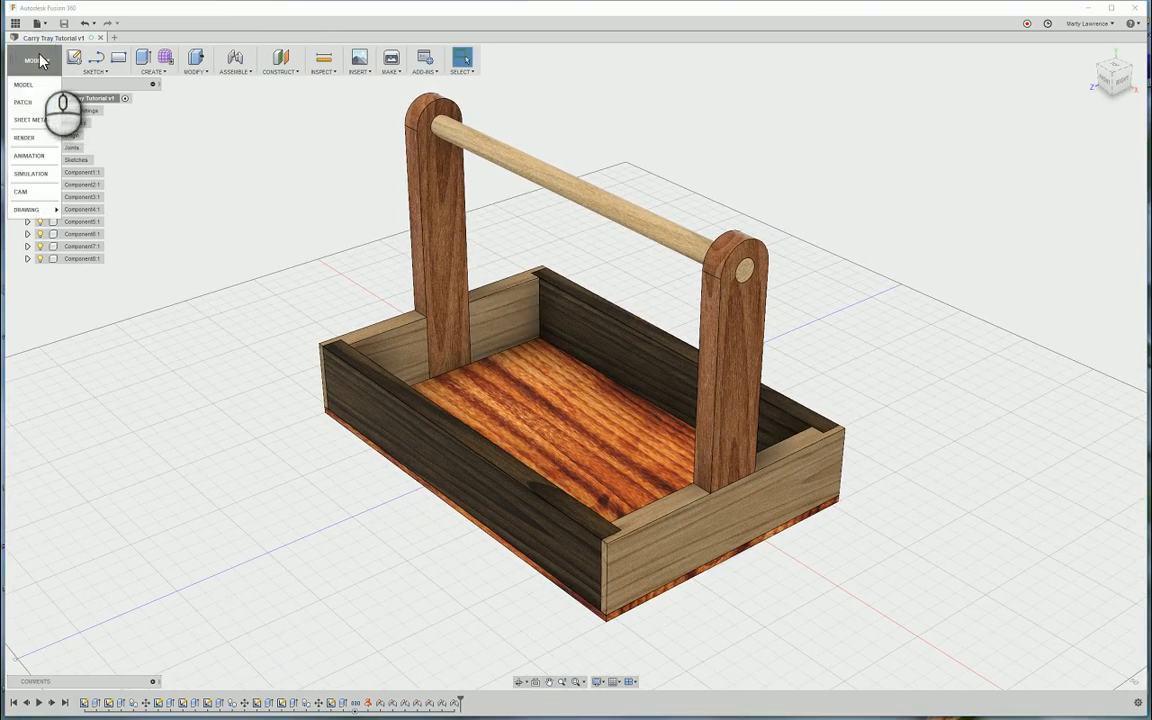
pyautogui.click(28, 140)
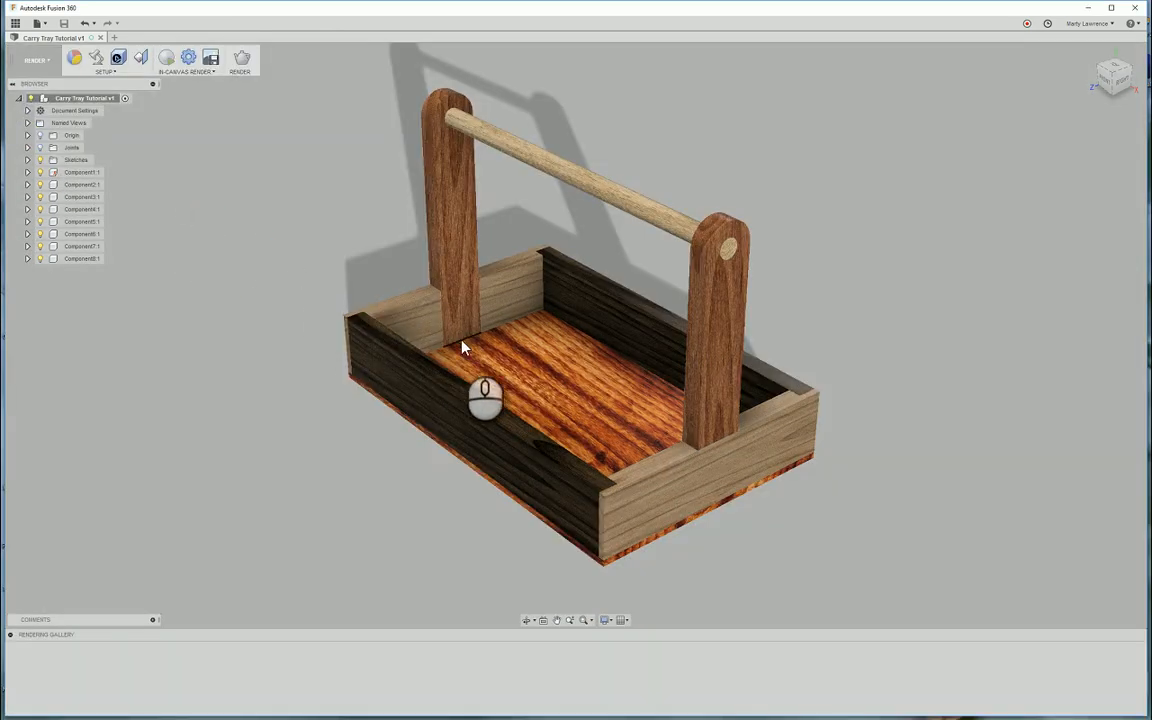
# Examine the rendered tray from another angle and review the wood appearances available for it.
pyautogui.keyDown('shift'); pyautogui.moveTo(476, 368); pyautogui.dragTo(494, 360, button='middle'); pyautogui.keyUp('shift')
pyautogui.keyDown('shift'); pyautogui.moveTo(522, 319); pyautogui.dragTo(548, 345, button='middle'); pyautogui.keyUp('shift')
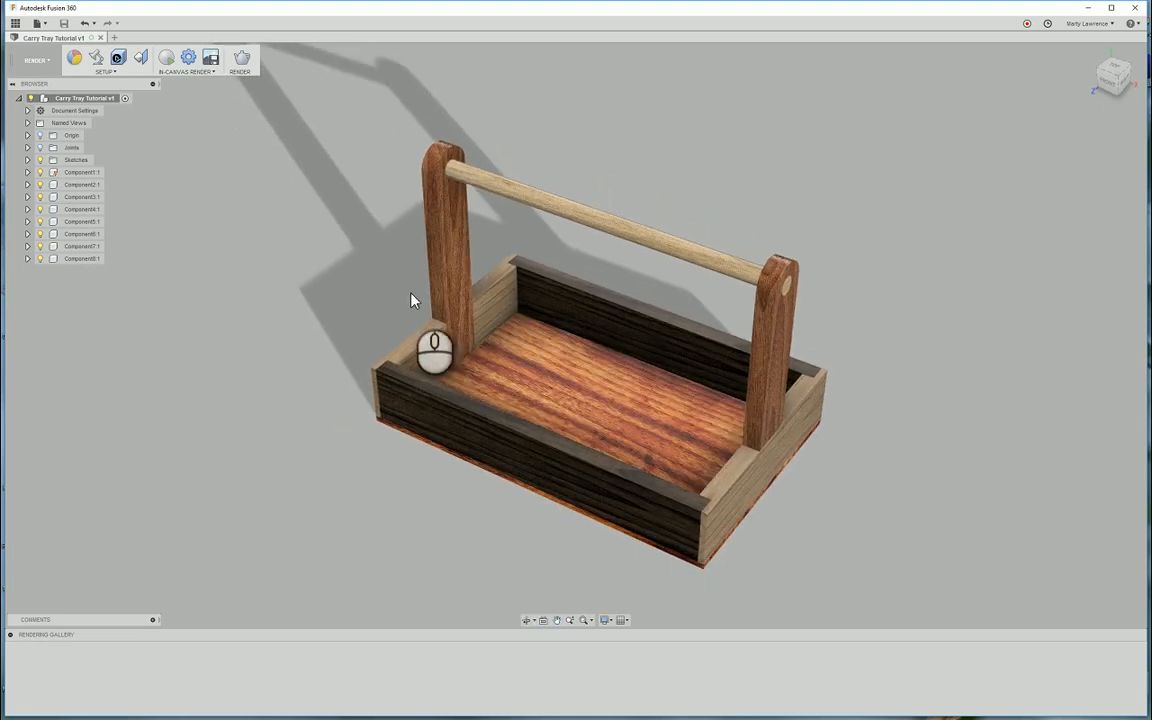
pyautogui.click(75, 60)
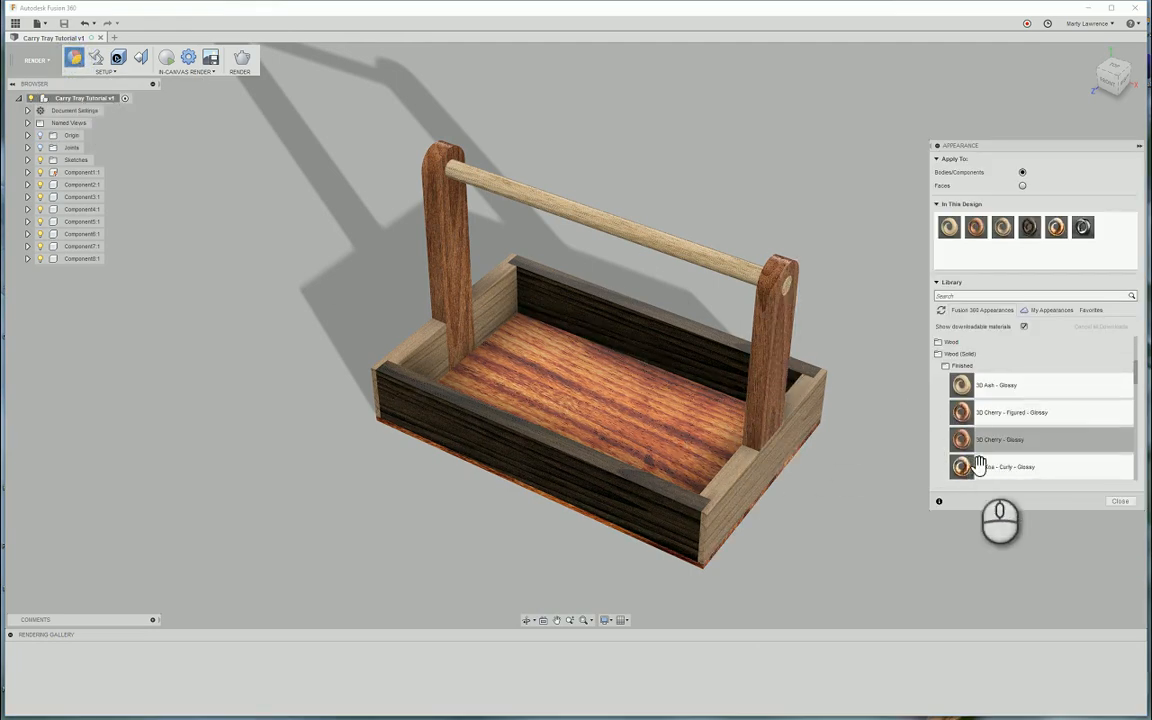
pyautogui.click(1118, 503)
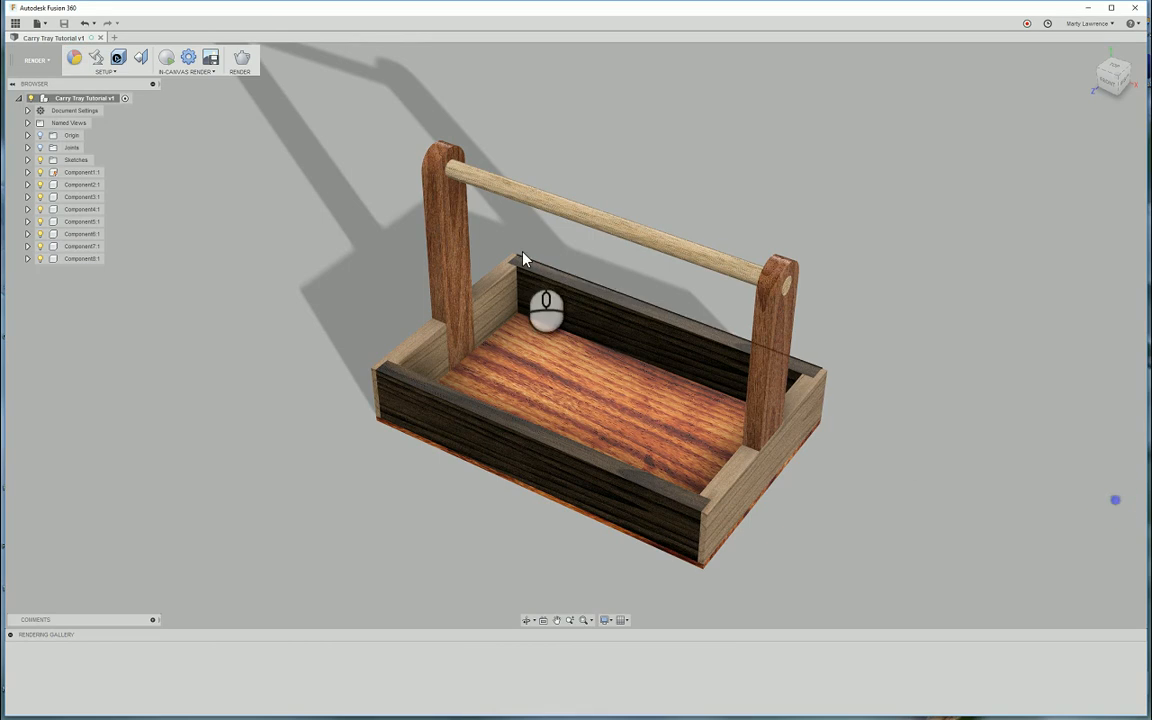
# Set the scene's solid background color to red, RGB 191, 23, 23.
pyautogui.click(96, 58)
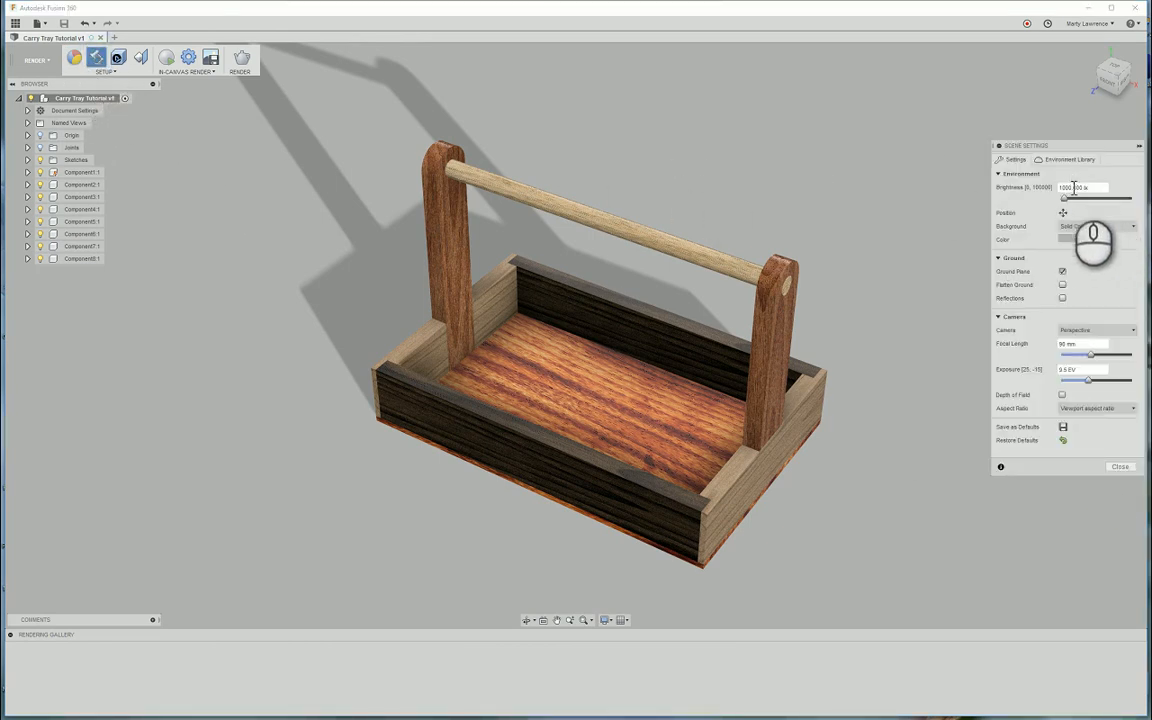
pyautogui.click(1077, 239)
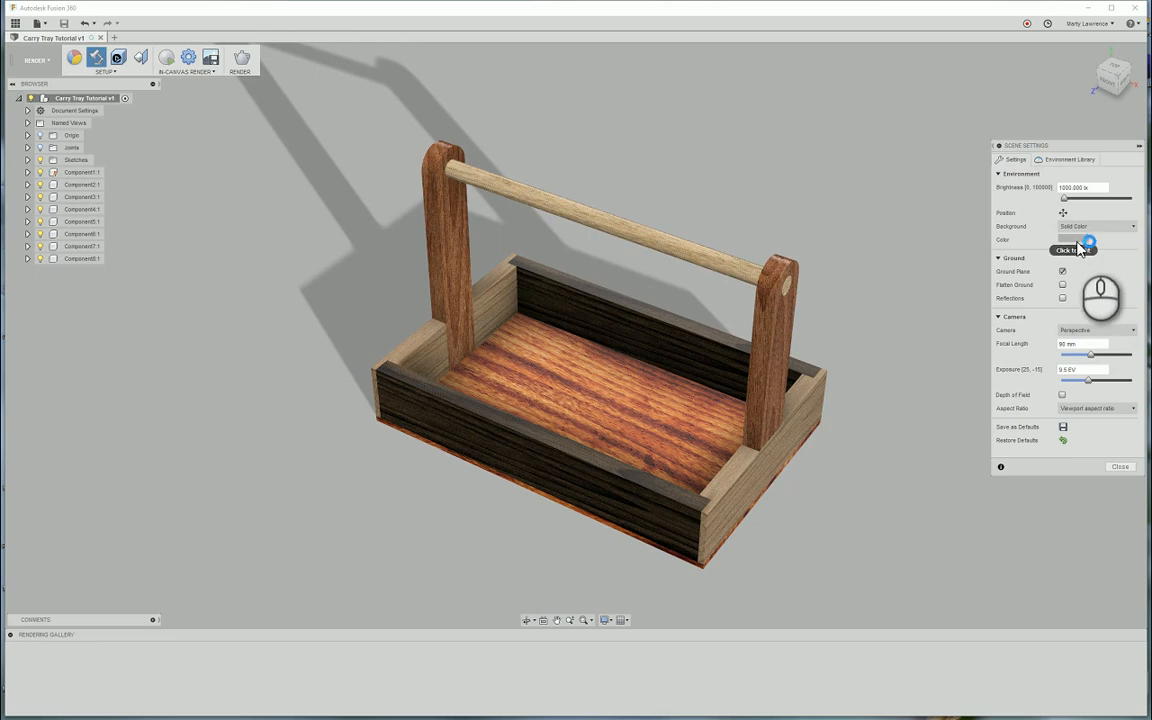
pyautogui.click(1072, 242)
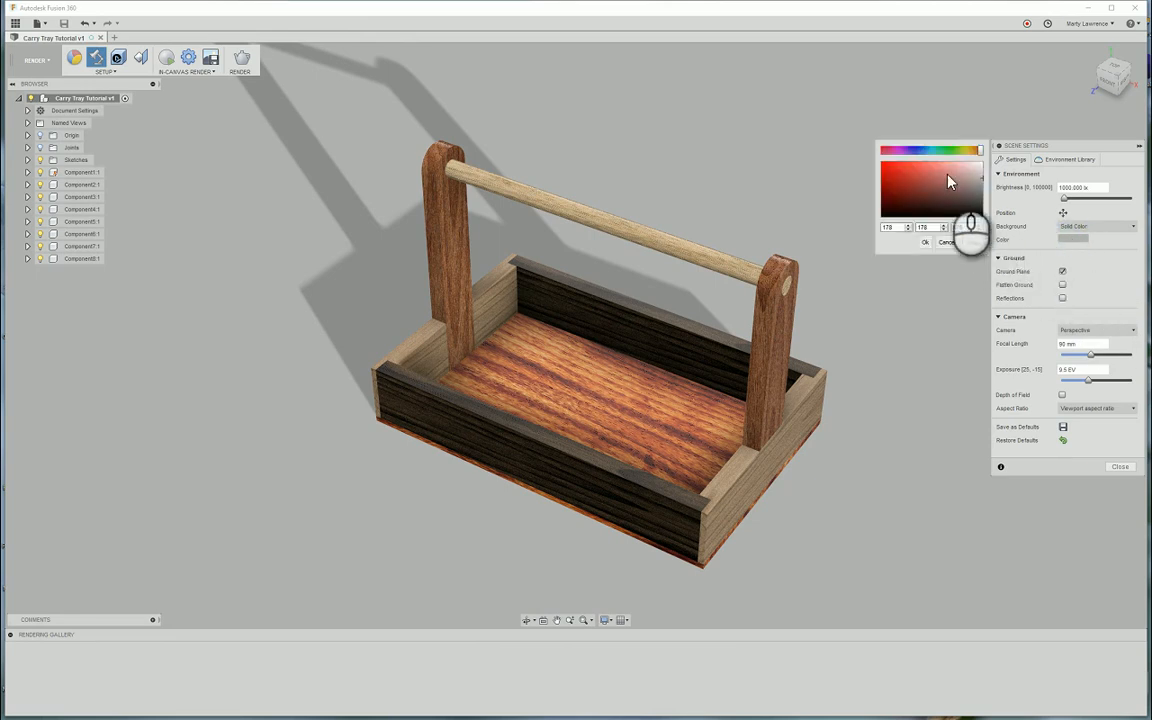
pyautogui.moveTo(946, 182); pyautogui.dragTo(895, 180)
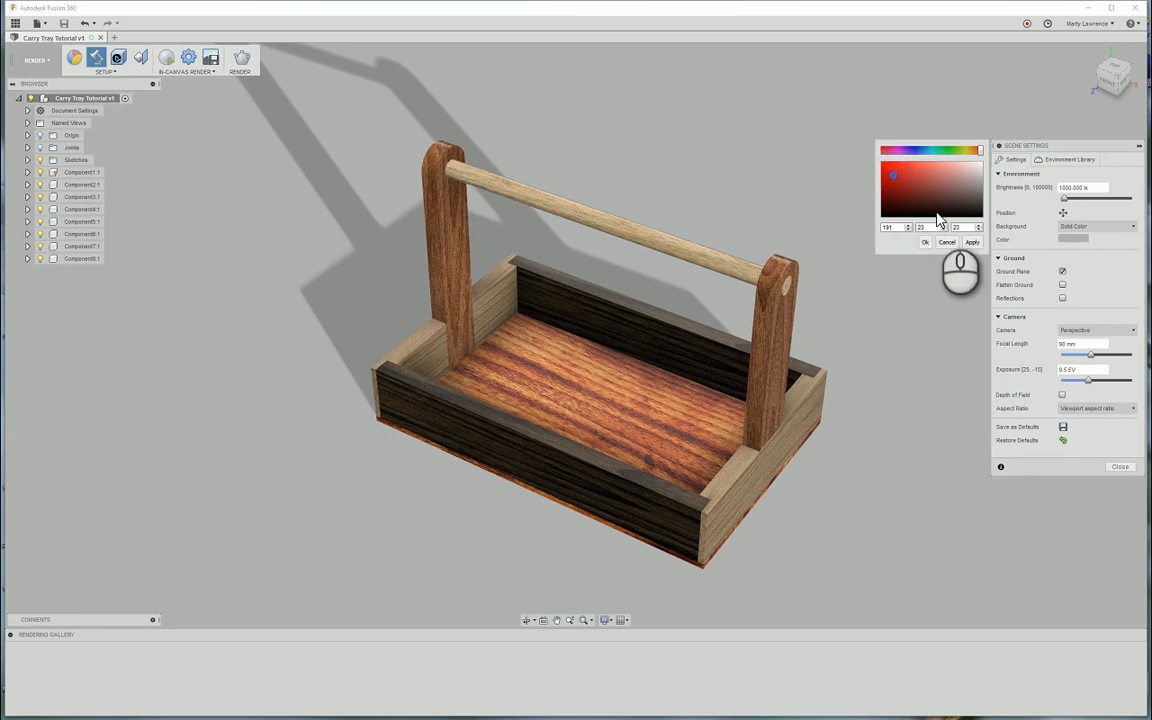
pyautogui.click(921, 242)
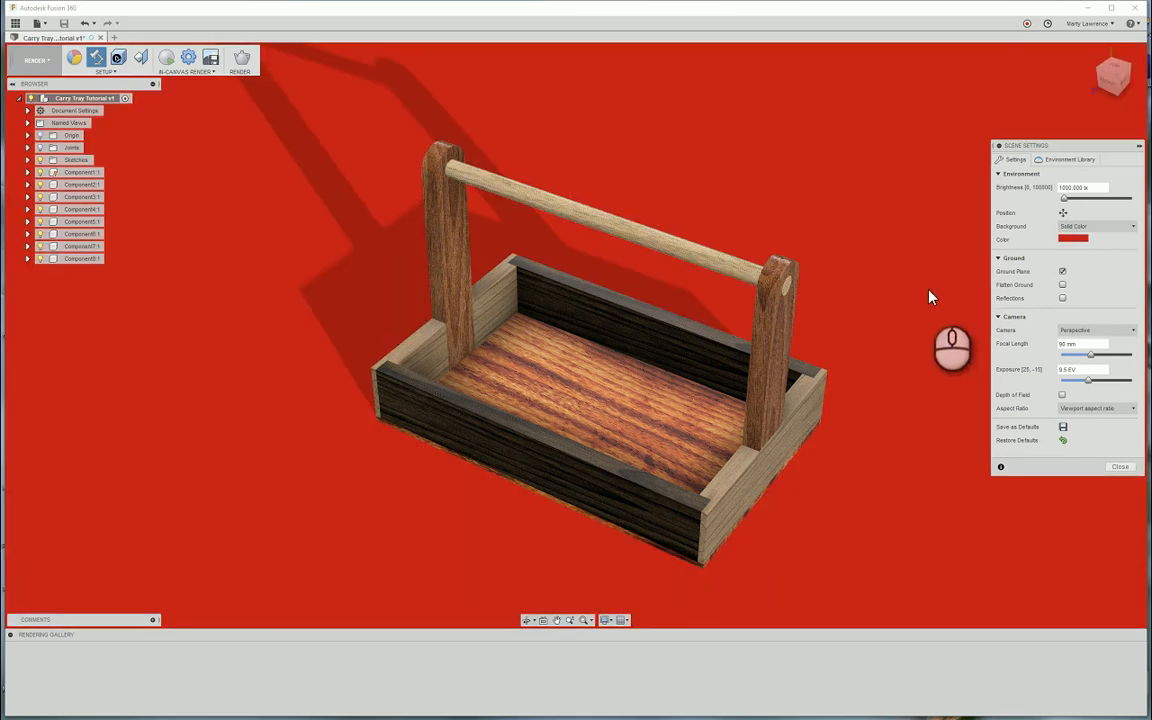
# Change the scene background to Environment and open the environment library.
pyautogui.click(1094, 227)
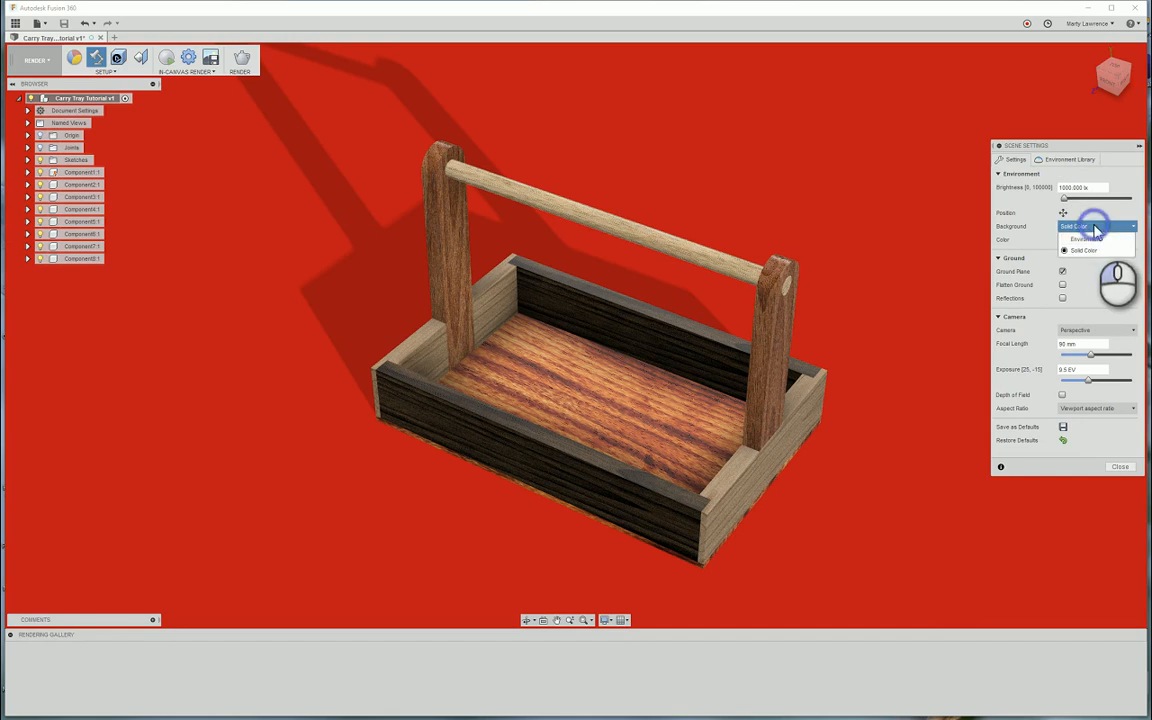
pyautogui.click(1091, 240)
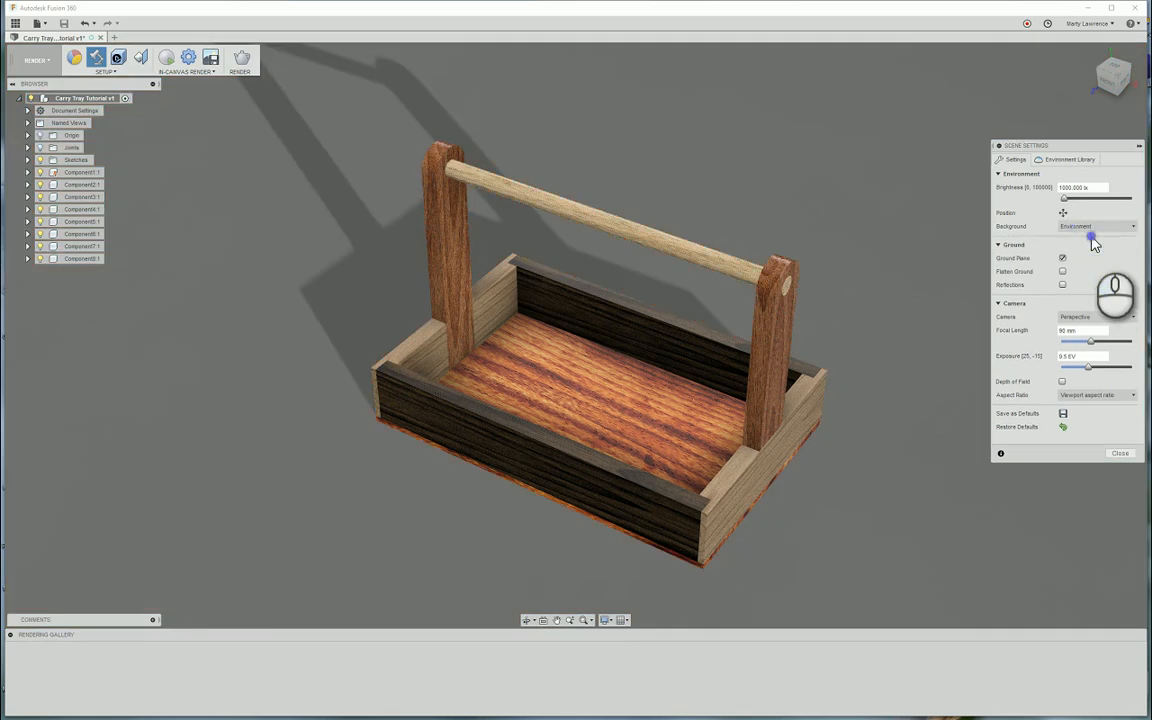
pyautogui.click(1058, 162)
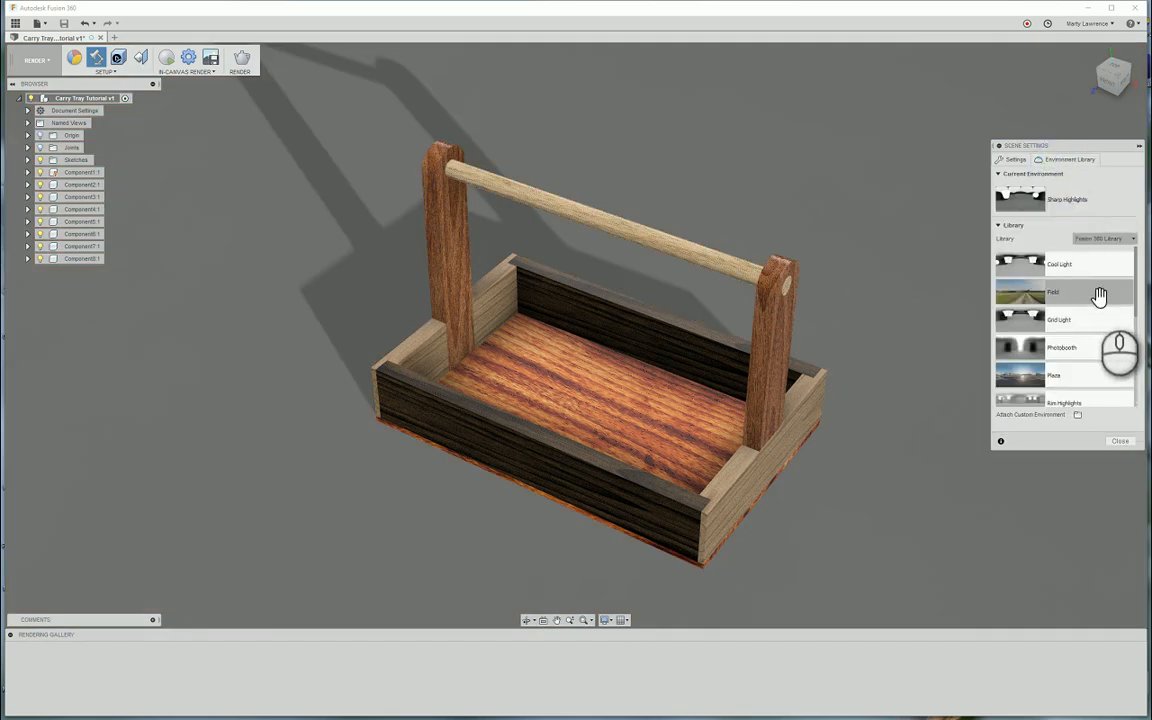
# Try the Photobooth, Sharp Highlights, Skylight and Soft Light environments on the scene.
pyautogui.scroll(-1, 1099, 297)
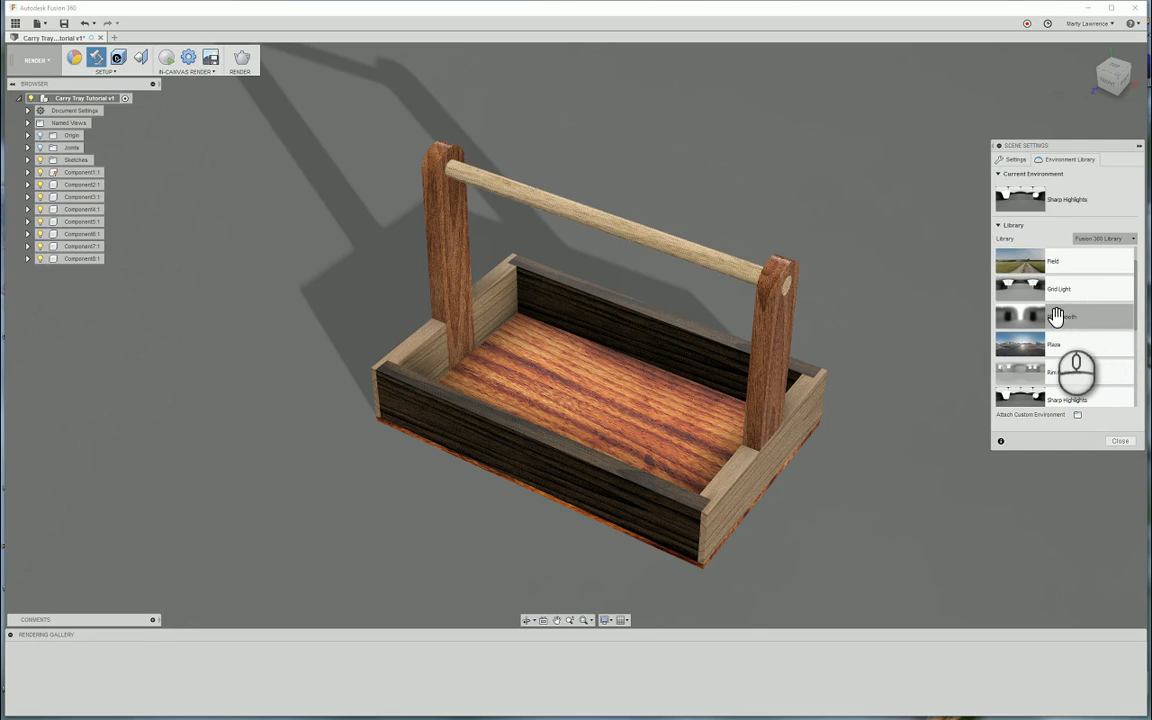
pyautogui.moveTo(1045, 318); pyautogui.dragTo(855, 239)
pyautogui.keyDown('shift'); pyautogui.moveTo(941, 332); pyautogui.dragTo(933, 319, button='middle'); pyautogui.keyUp('shift')
pyautogui.scroll(-1, 1060, 365)
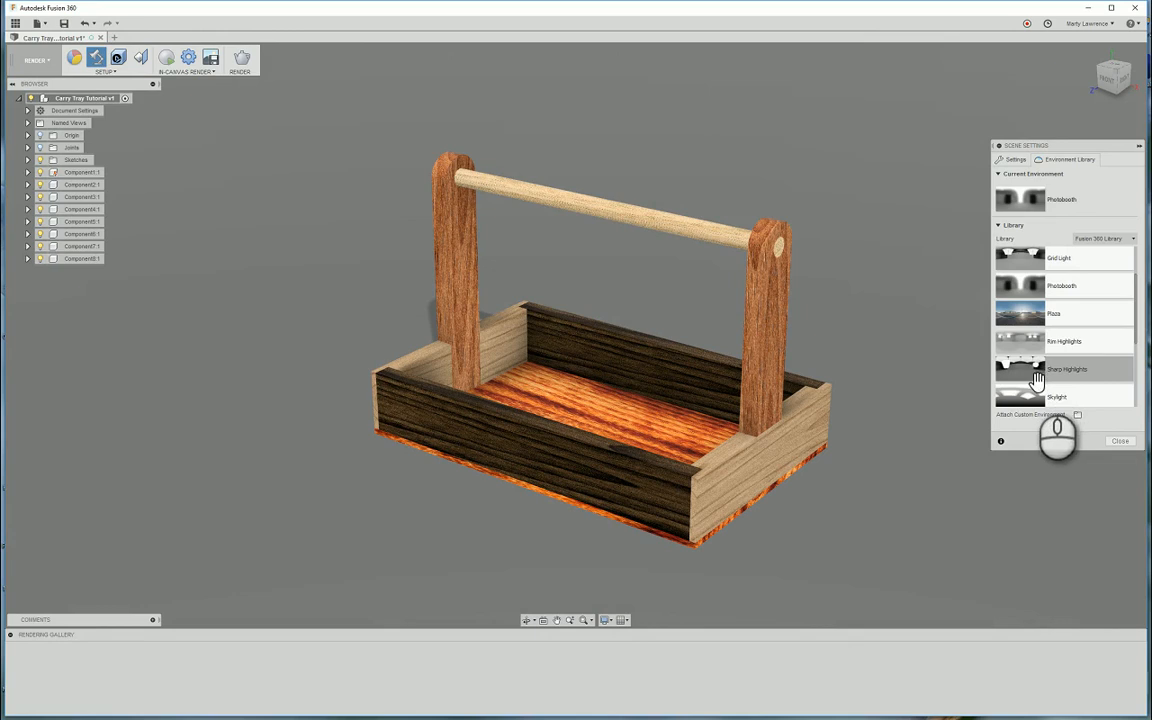
pyautogui.scroll(-1, 1028, 365)
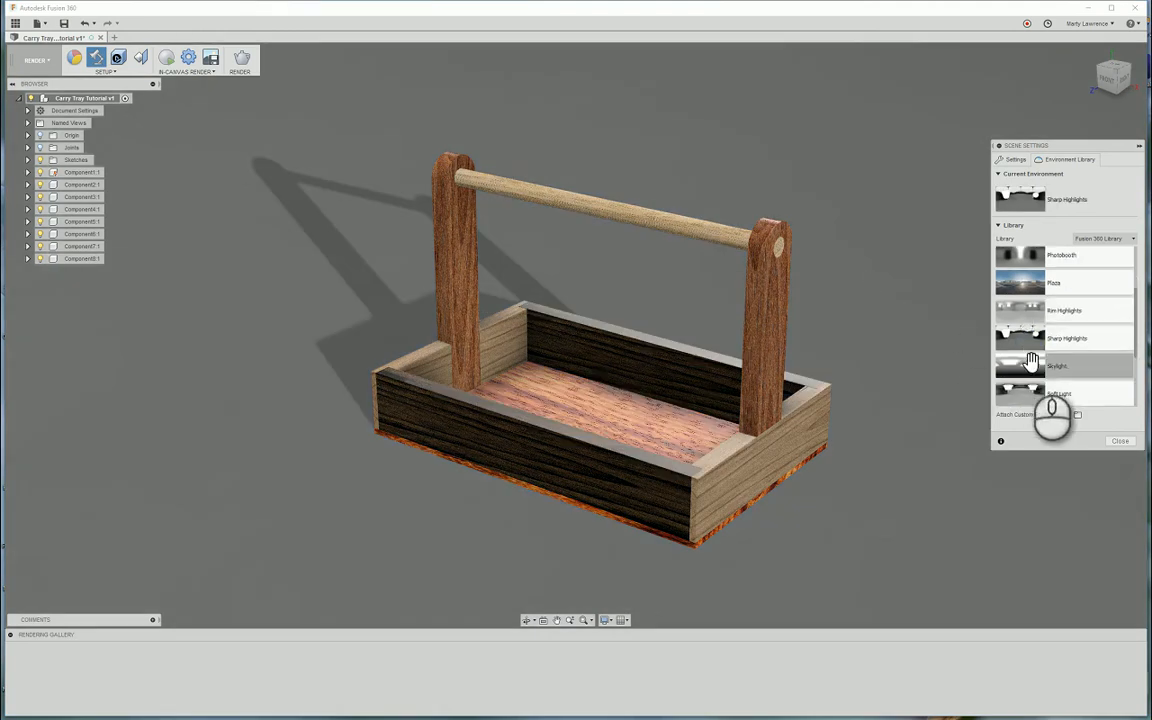
pyautogui.moveTo(1026, 369); pyautogui.dragTo(865, 291)
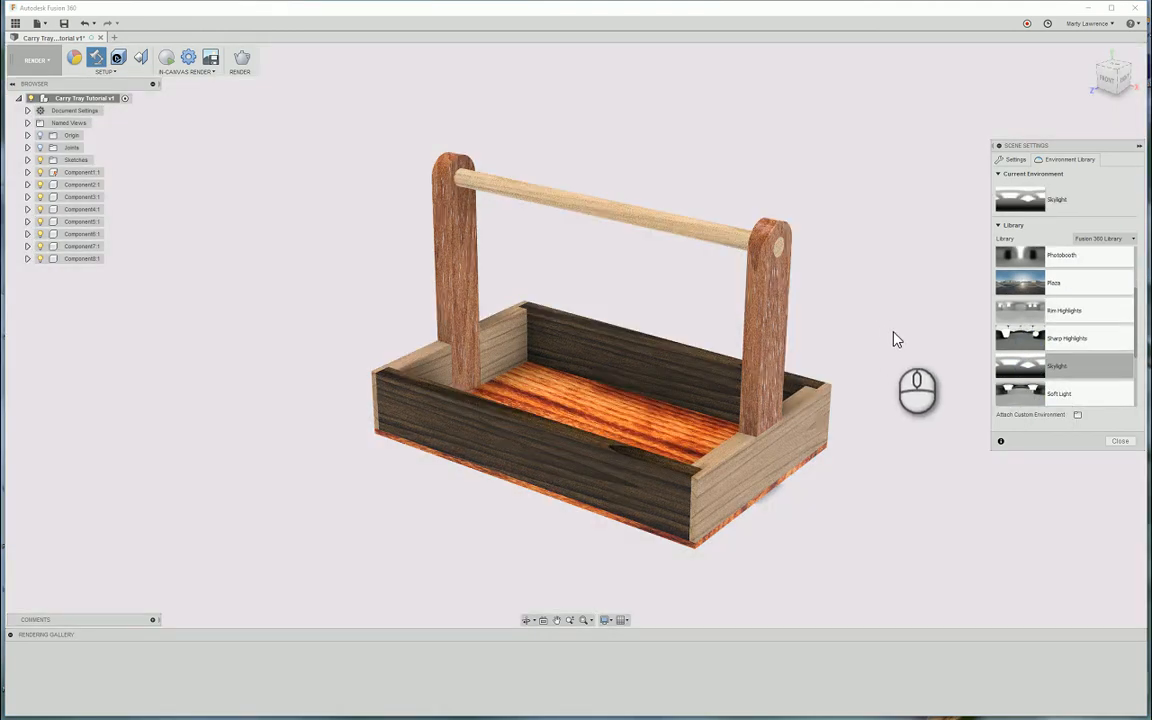
pyautogui.moveTo(1022, 392); pyautogui.dragTo(895, 292)
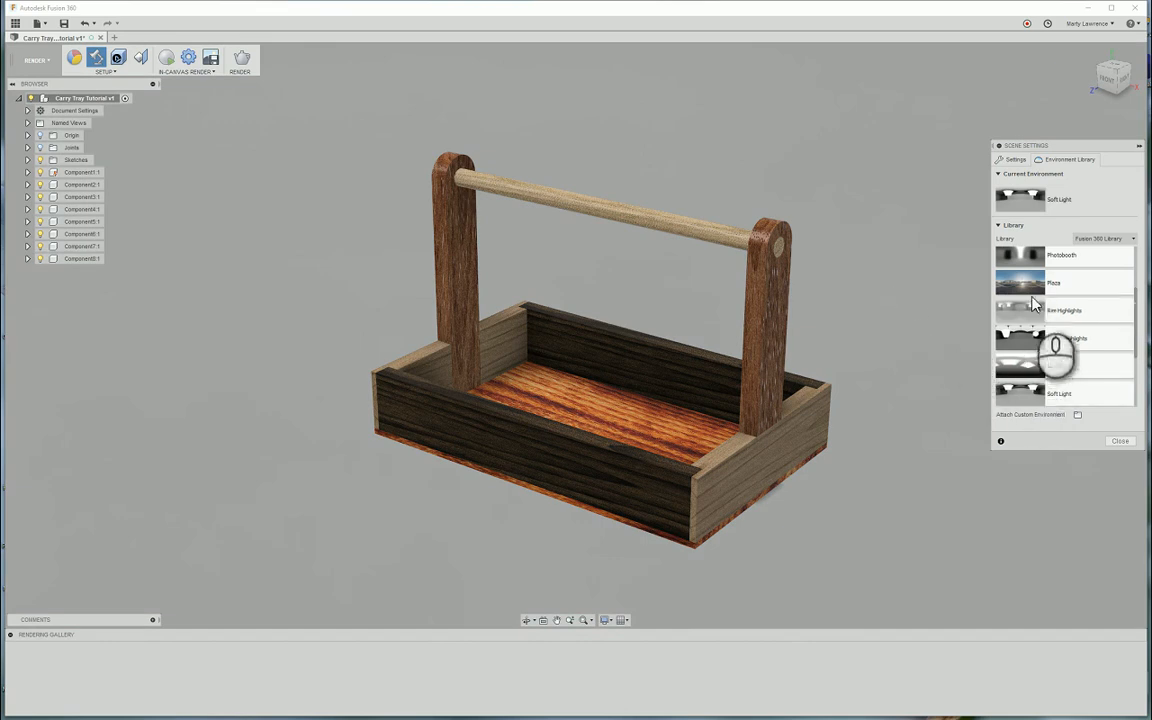
# Apply the Rim Highlights environment to the scene.
pyautogui.moveTo(1032, 306); pyautogui.dragTo(861, 275)
pyautogui.keyDown('shift'); pyautogui.moveTo(861, 275); pyautogui.dragTo(862, 275, button='middle'); pyautogui.keyUp('shift')
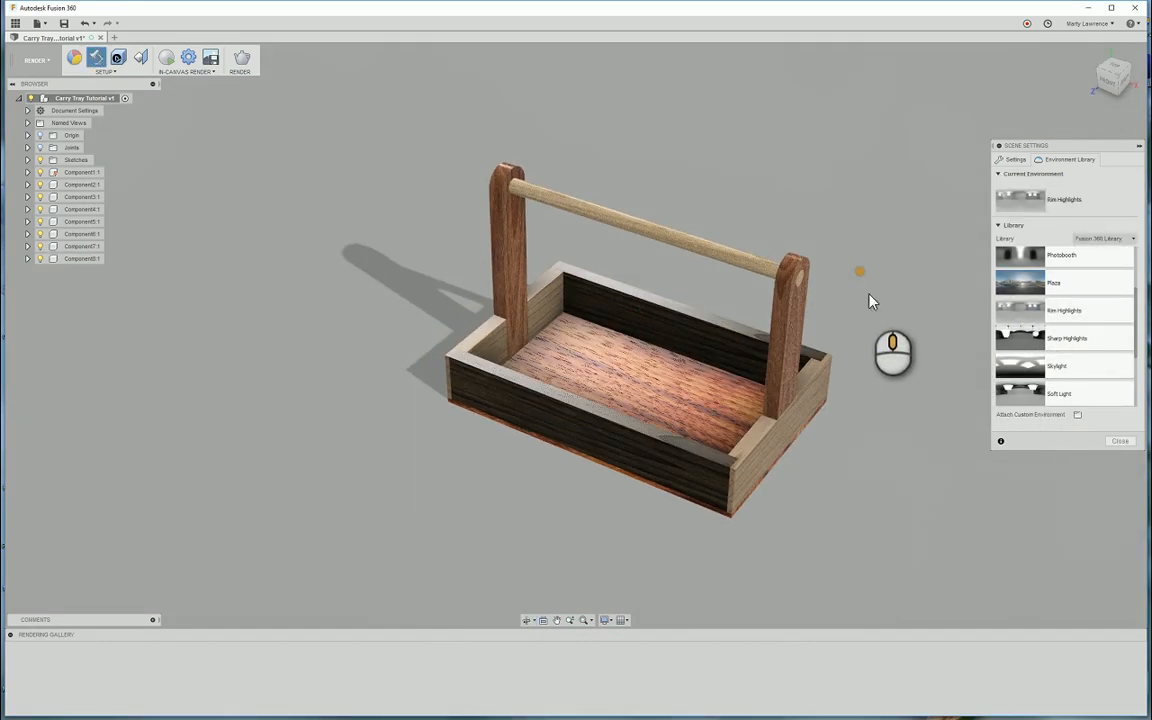
# Rotate the scene environment to -180 degrees so the tray's shadow falls toward the front.
pyautogui.click(1013, 161)
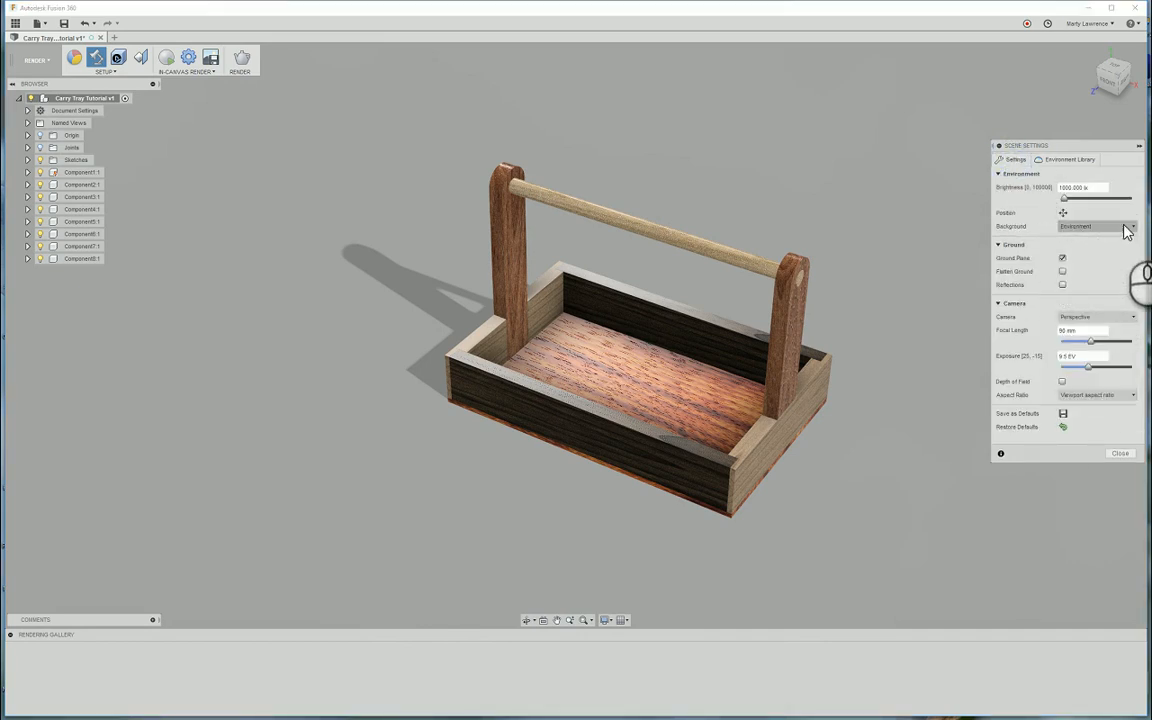
pyautogui.click(1102, 229)
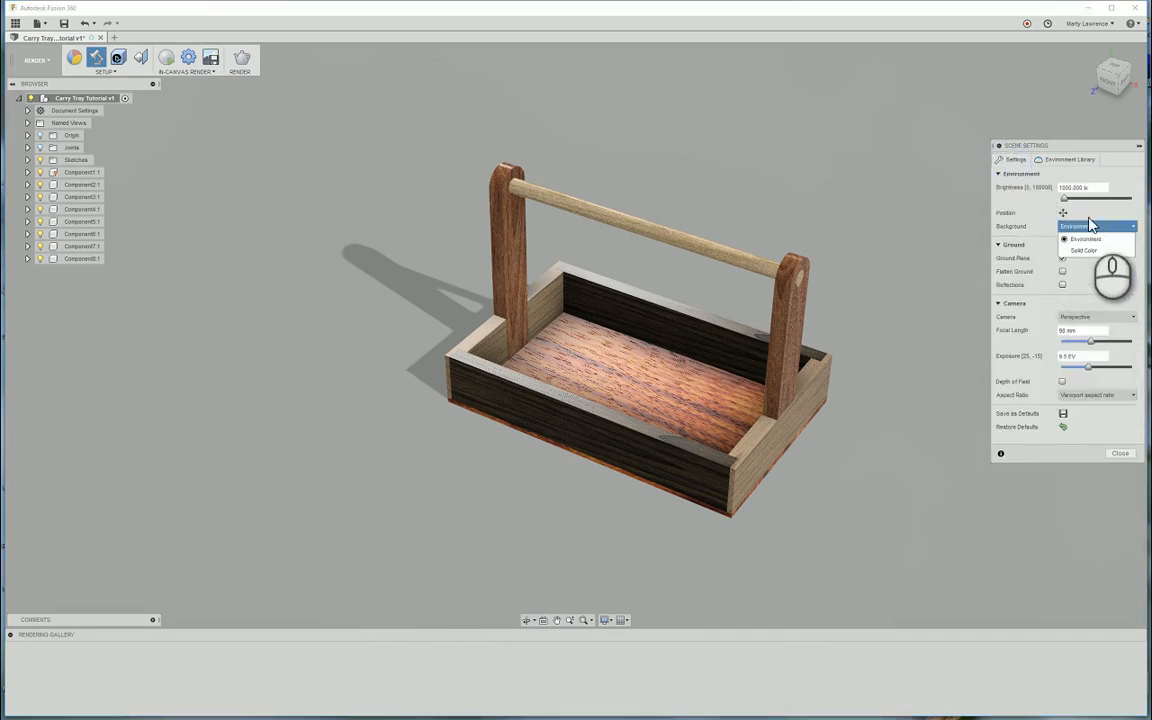
pyautogui.click(1063, 212)
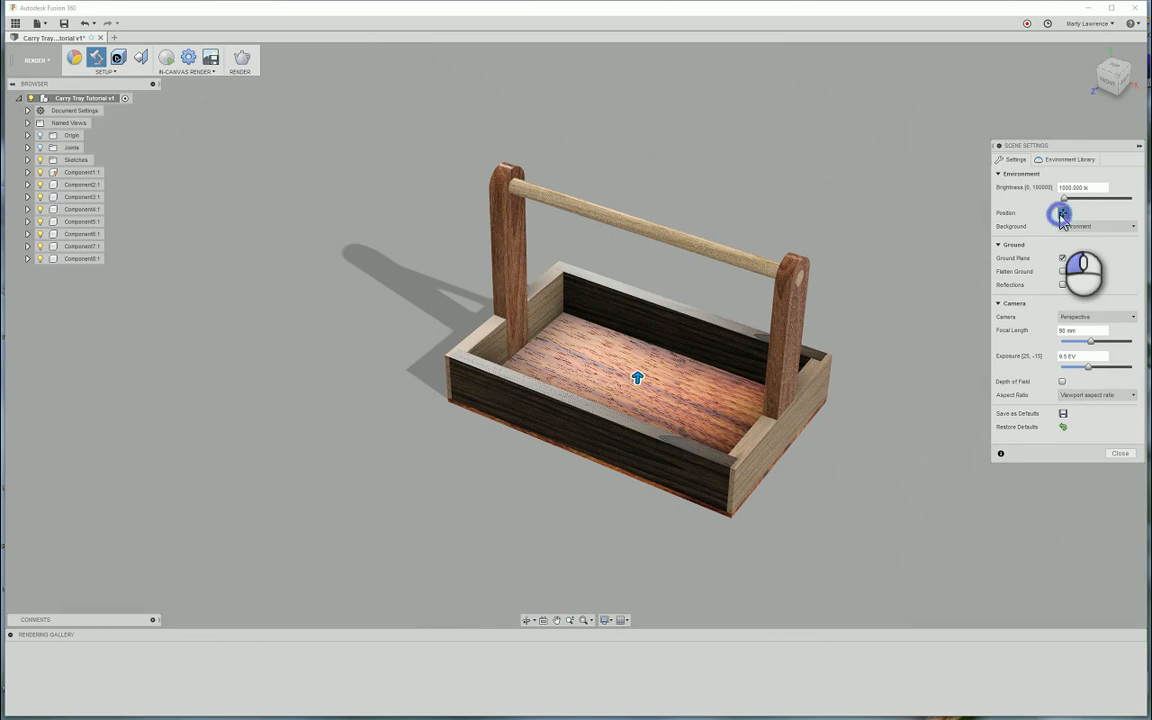
pyautogui.moveTo(866, 450); pyautogui.dragTo(770, 455)
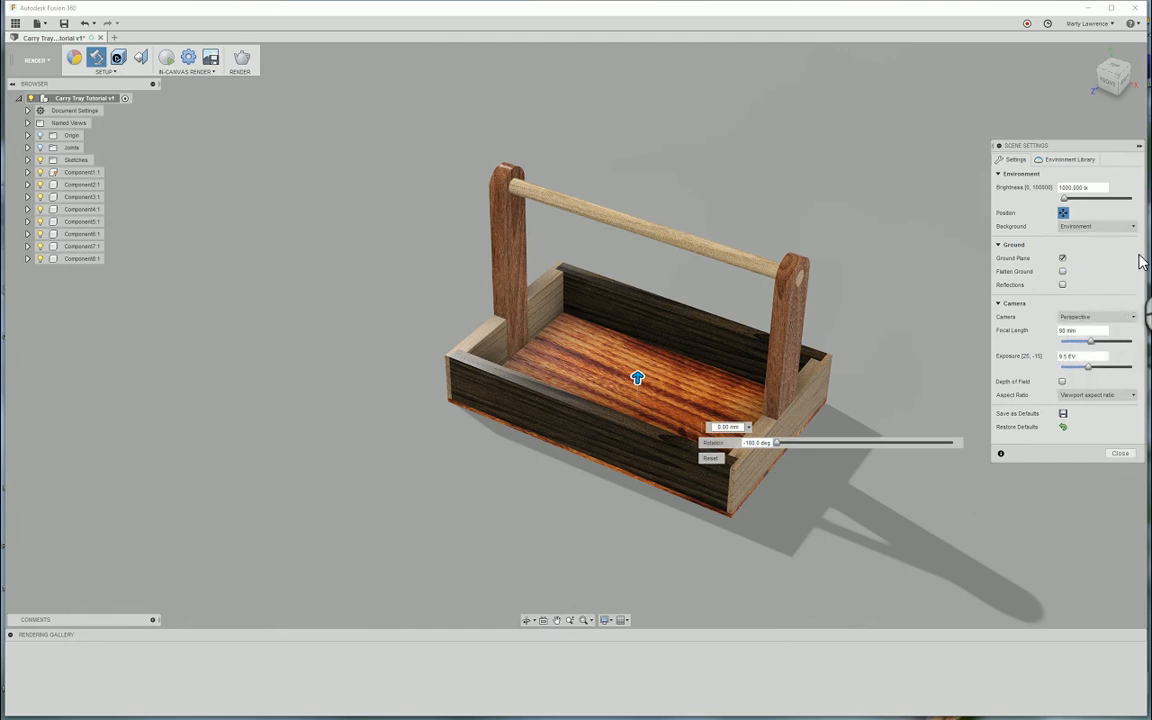
pyautogui.click(1063, 212)
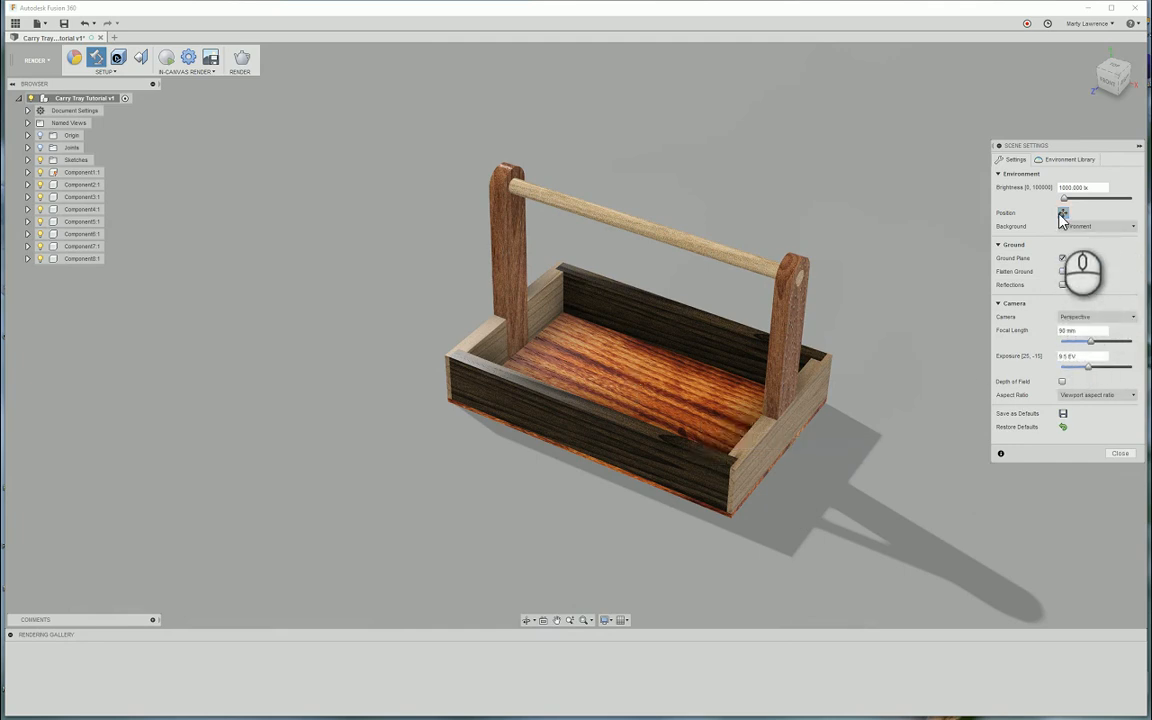
# Try Flatten Ground and turn it back off, enable ground Reflections, and close the scene settings.
pyautogui.click(1062, 271)
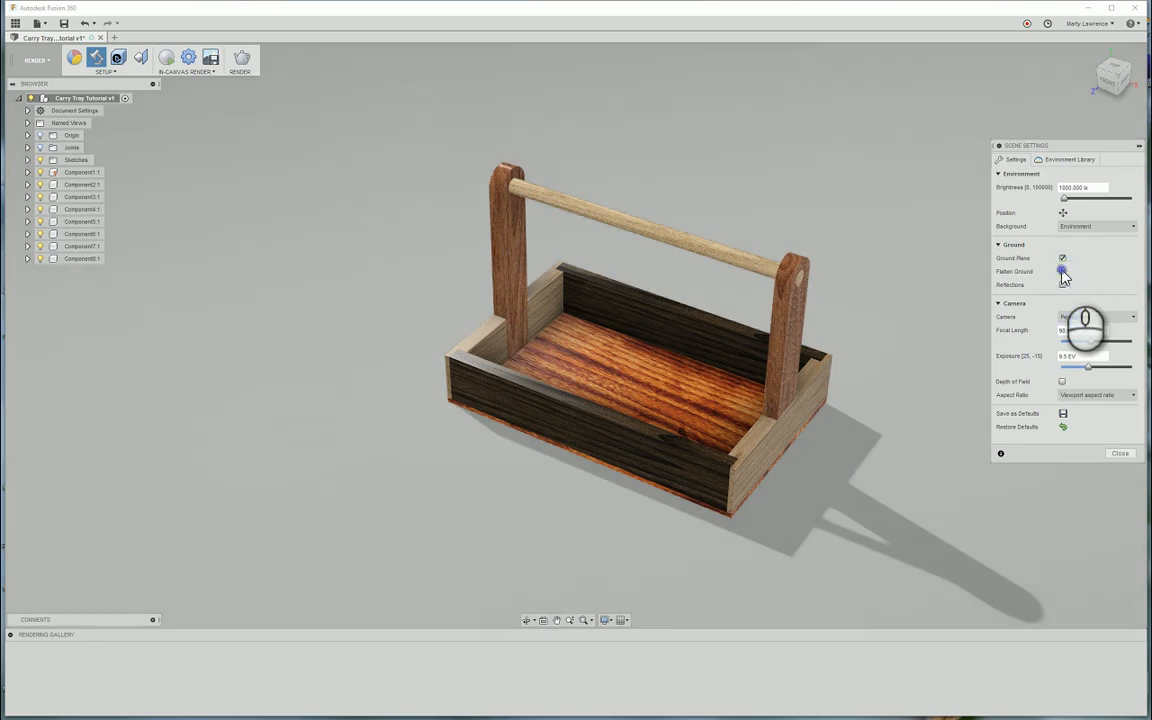
pyautogui.click(1062, 271)
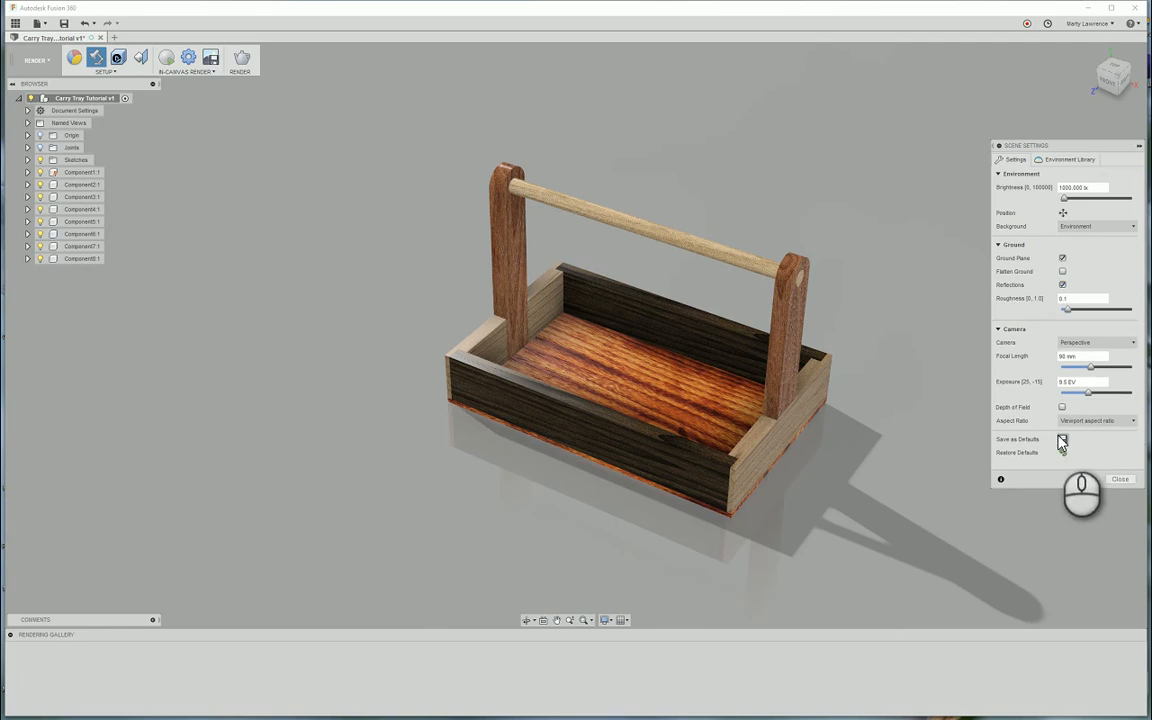
pyautogui.click(1119, 480)
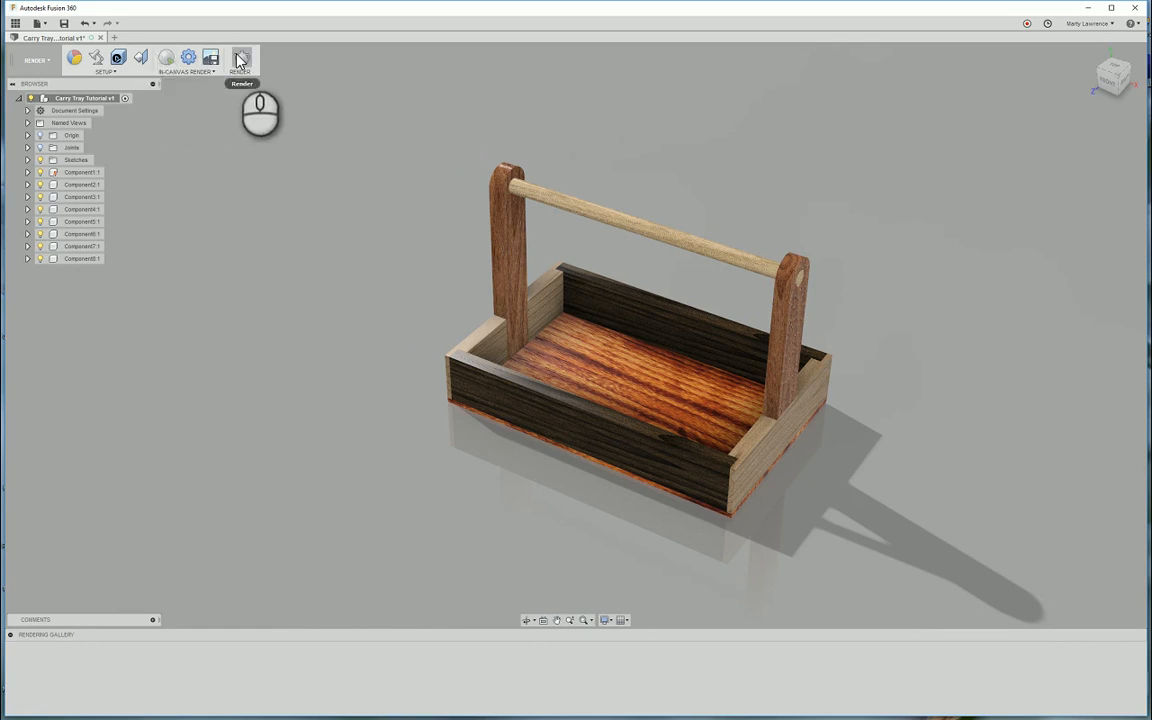
# Briefly preview the in-canvas render, stop it, and submit a Final-quality cloud render as a 2221 × 1139 px PNG.
pyautogui.click(170, 60)
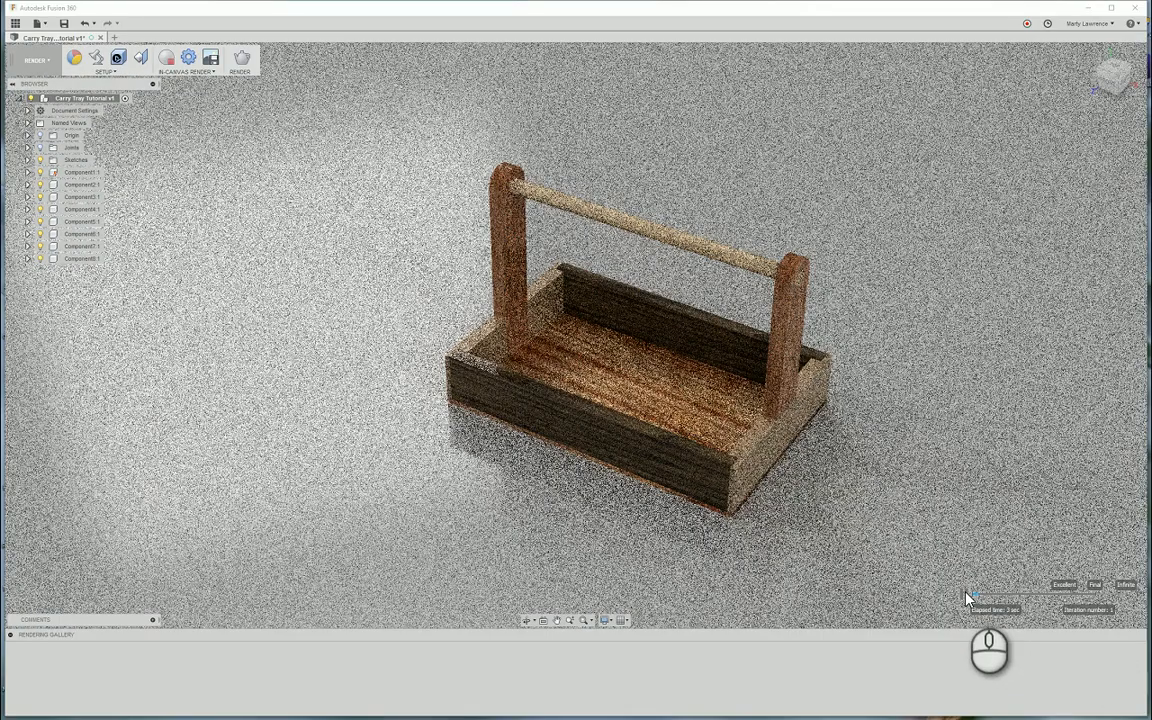
pyautogui.click(168, 60)
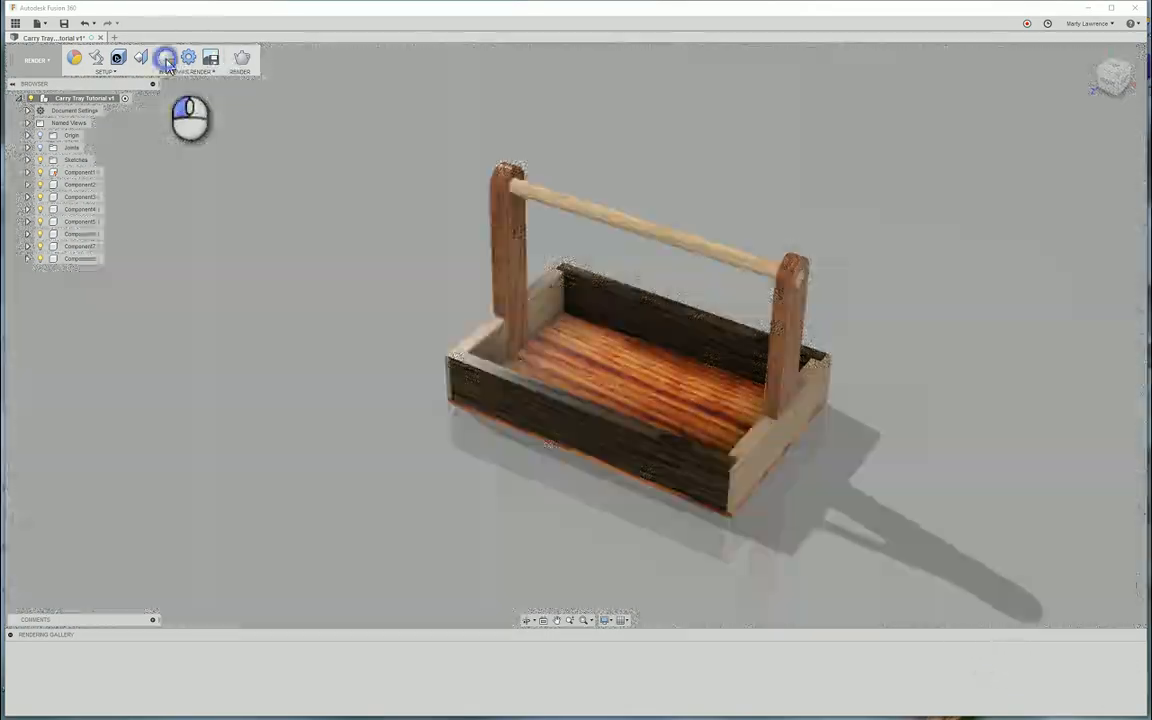
pyautogui.click(243, 60)
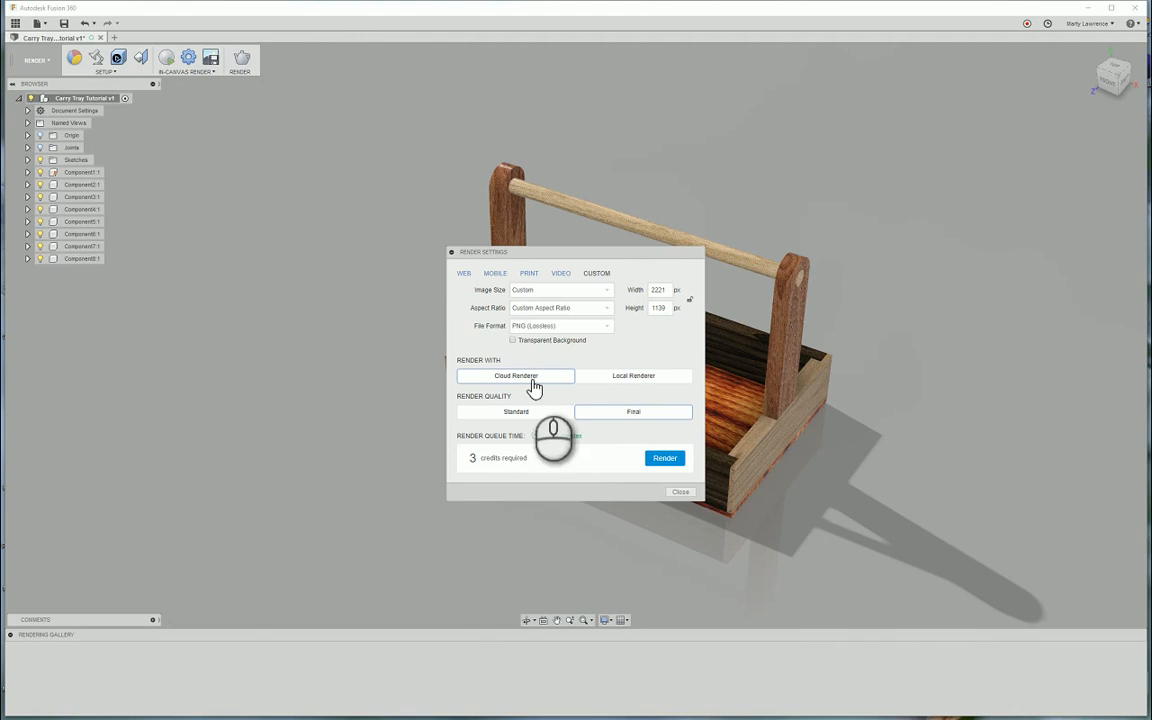
pyautogui.click(663, 459)
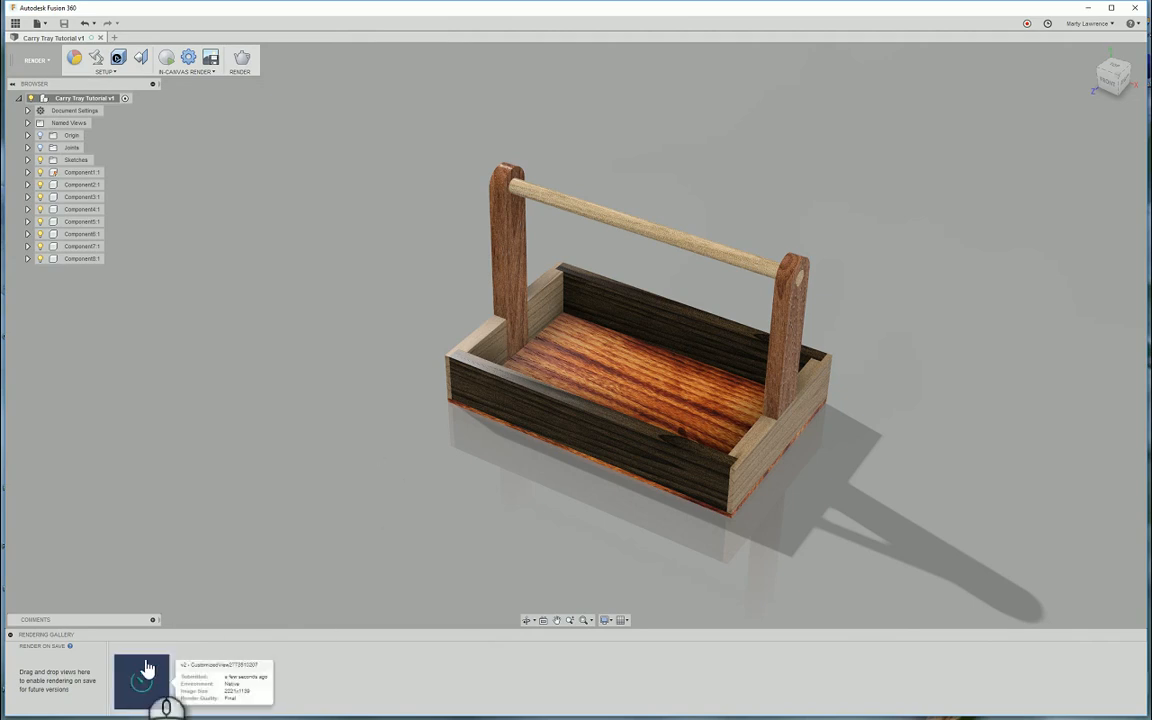
# Run the in-canvas render to Excellent quality with the tray framed larger in the view.
pyautogui.click(166, 60)
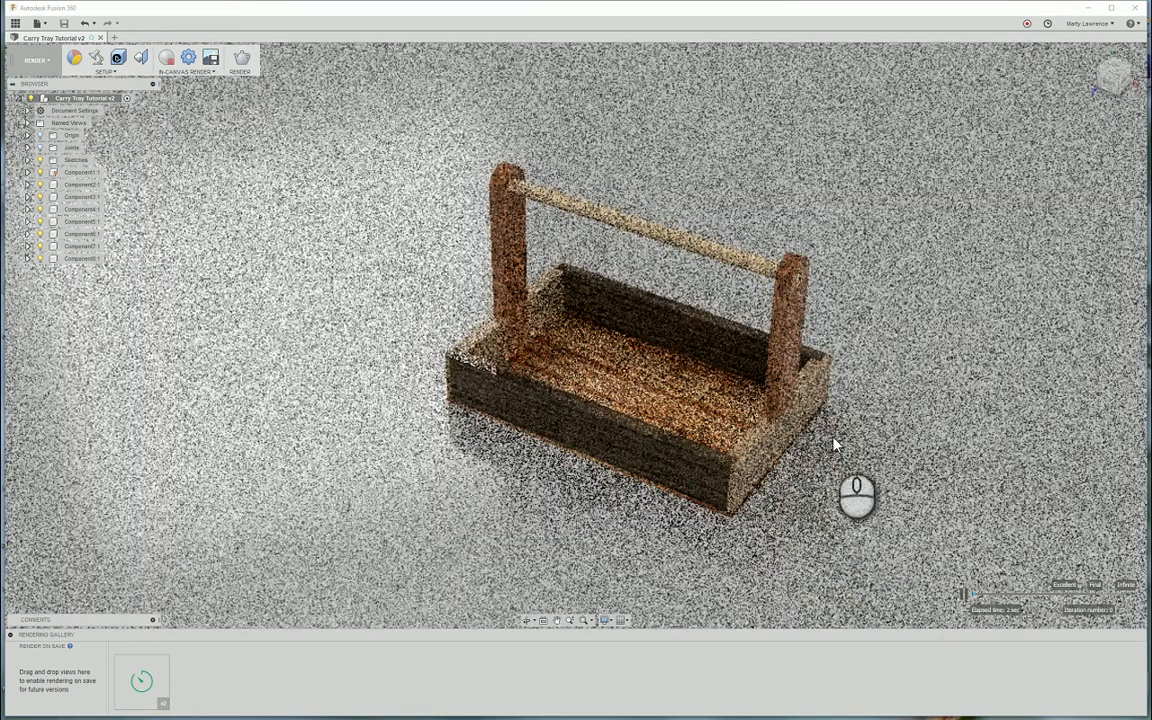
pyautogui.scroll(1, 918, 333)
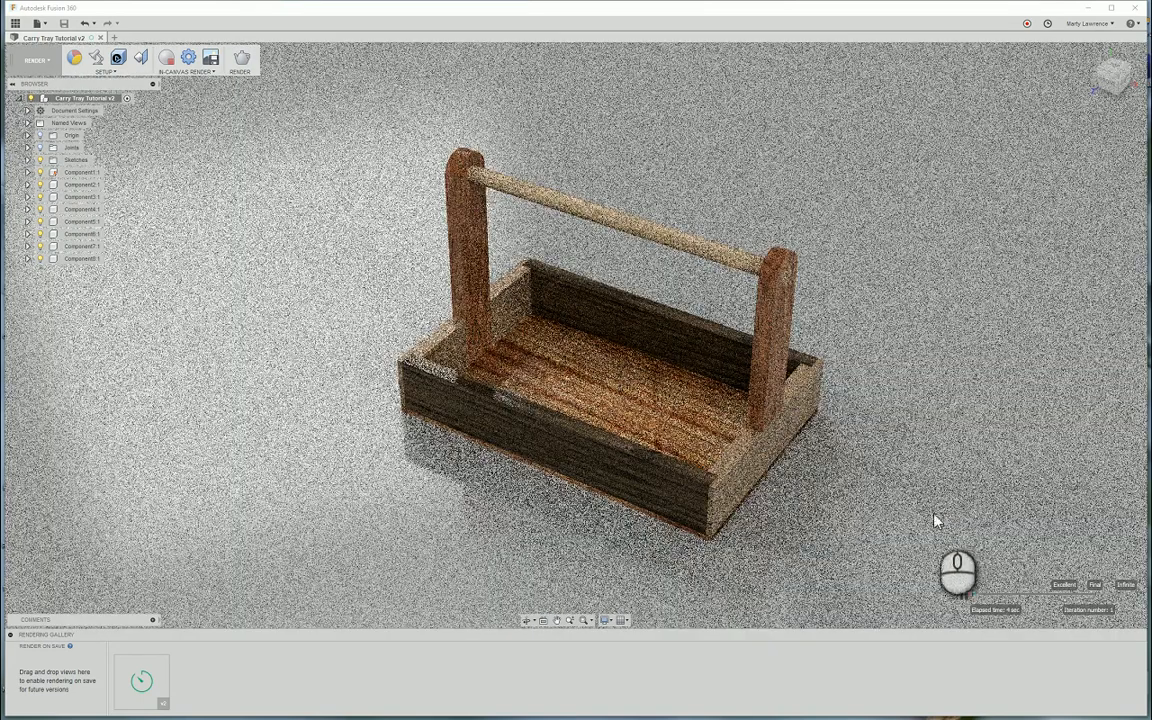
pyautogui.keyDown('shift'); pyautogui.moveTo(771, 399); pyautogui.dragTo(761, 399, button='middle'); pyautogui.keyUp('shift')
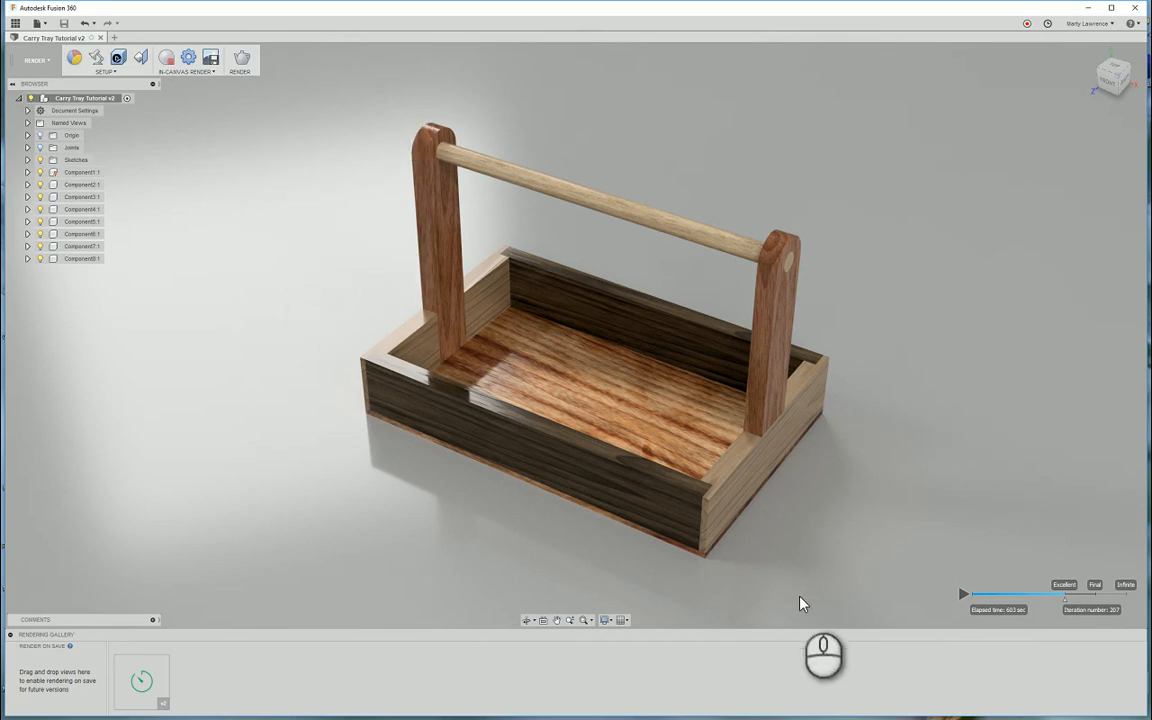
# Capture the render at the current document window size and save it as PNG "Carry Tray Tutorial image v2" in the Wood 1 folder only, without a local copy.
pyautogui.click(213, 64)
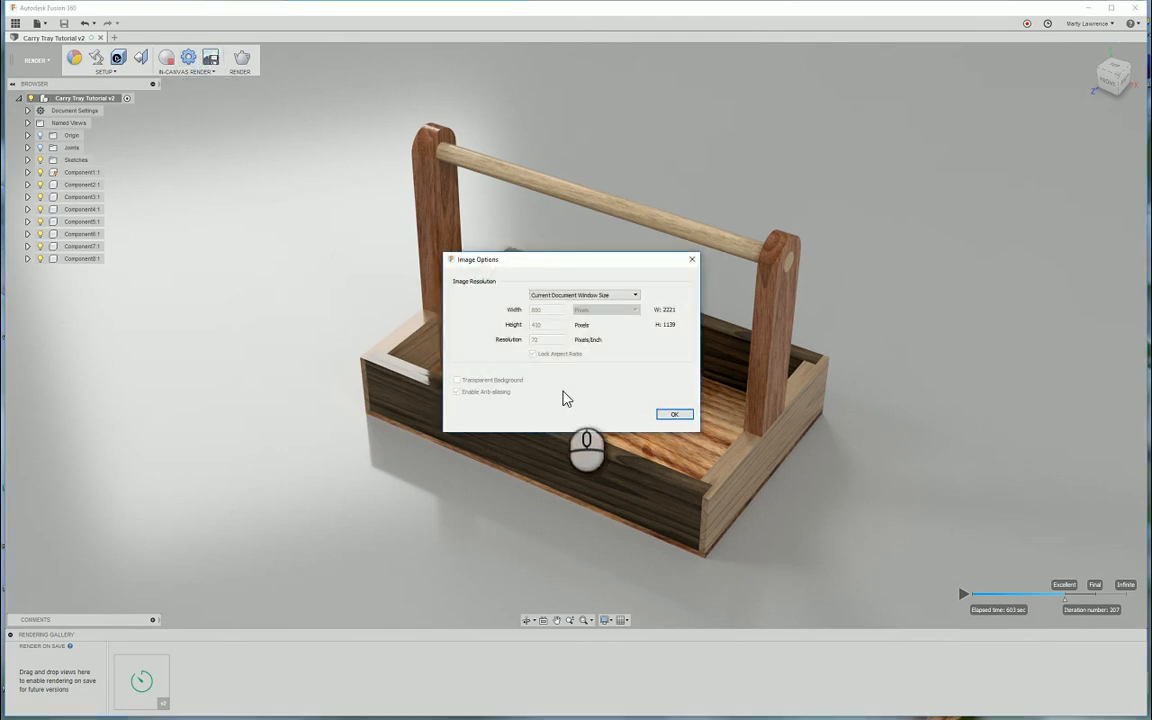
pyautogui.click(674, 417)
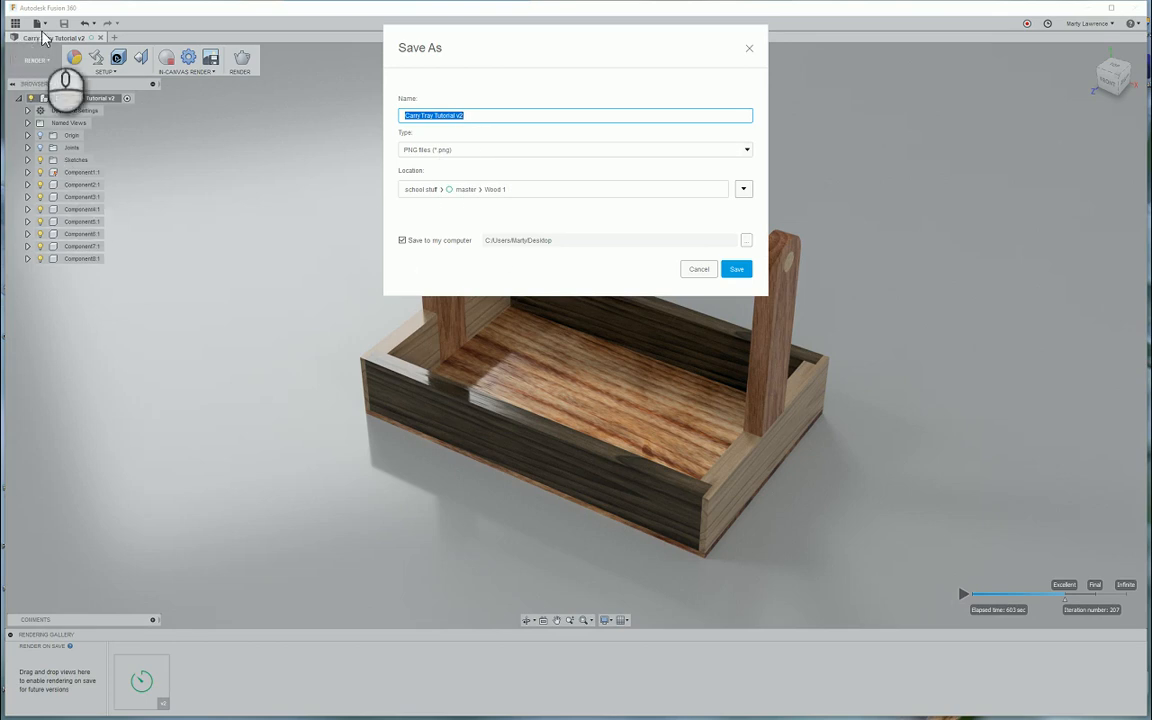
pyautogui.click(401, 241)
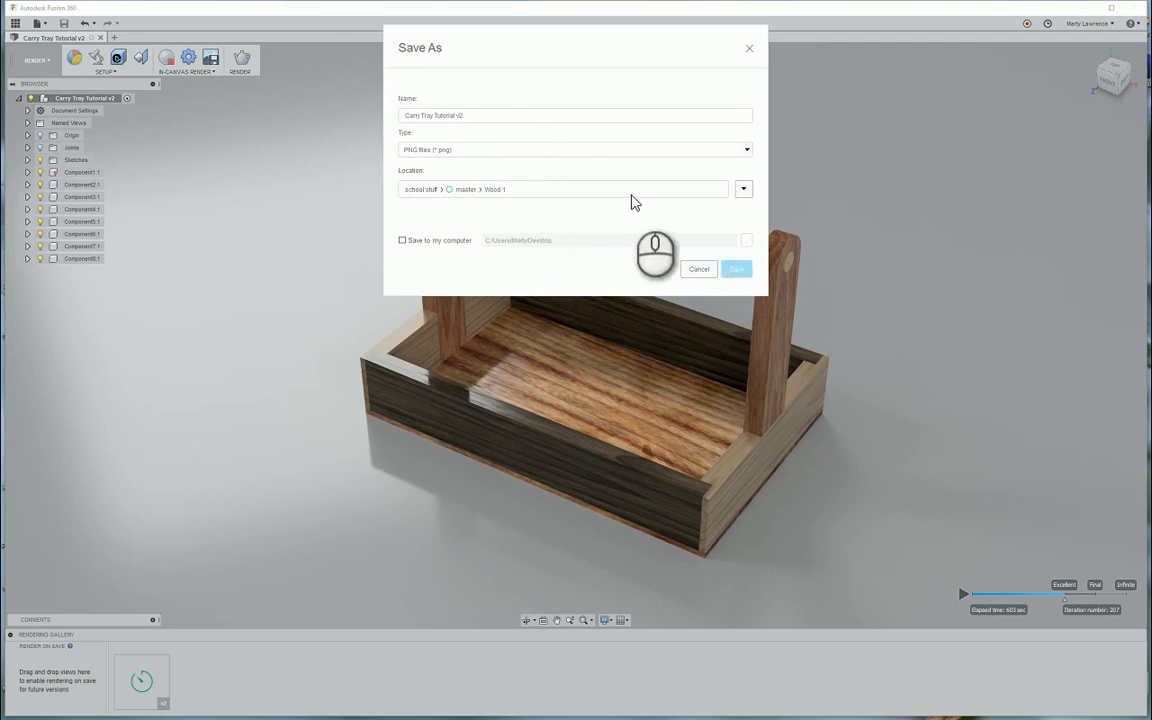
pyautogui.click(527, 115)
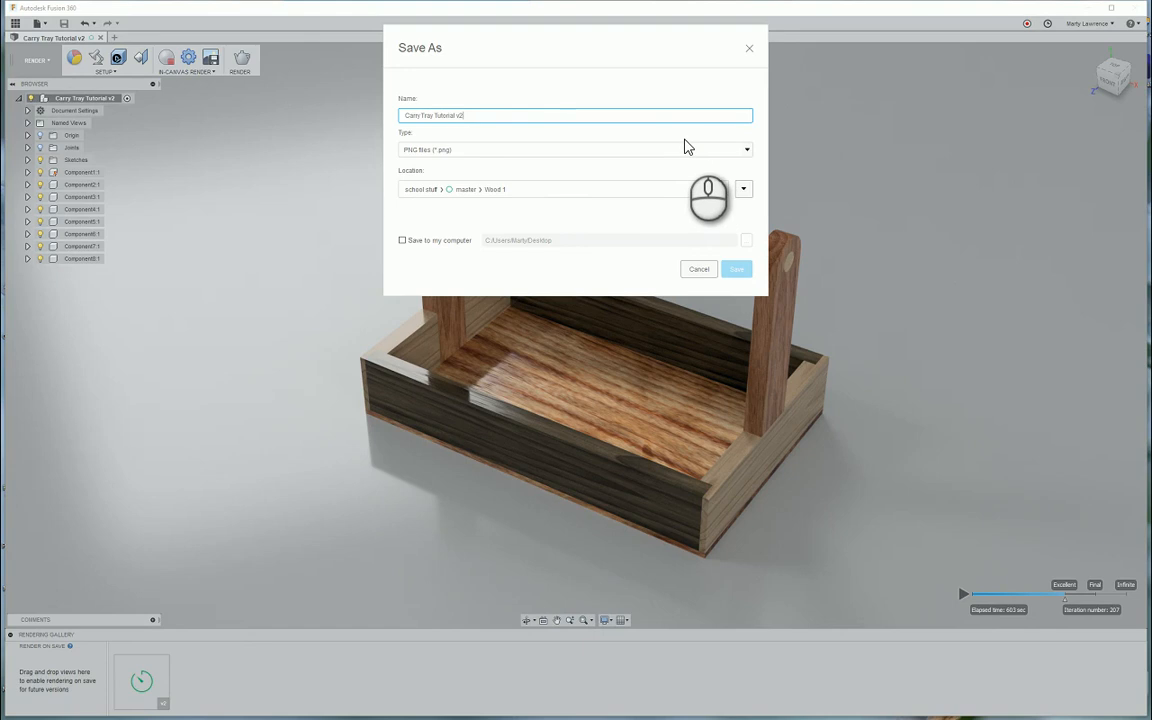
pyautogui.write('1')
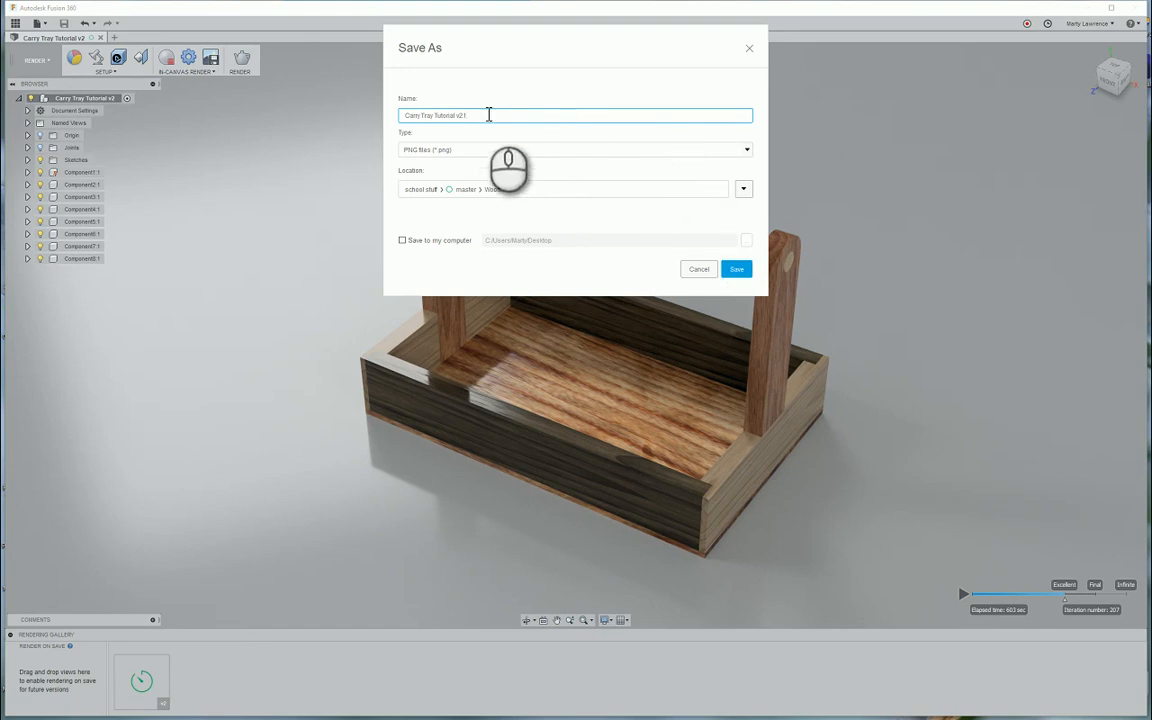
pyautogui.moveTo(486, 115); pyautogui.dragTo(459, 118)
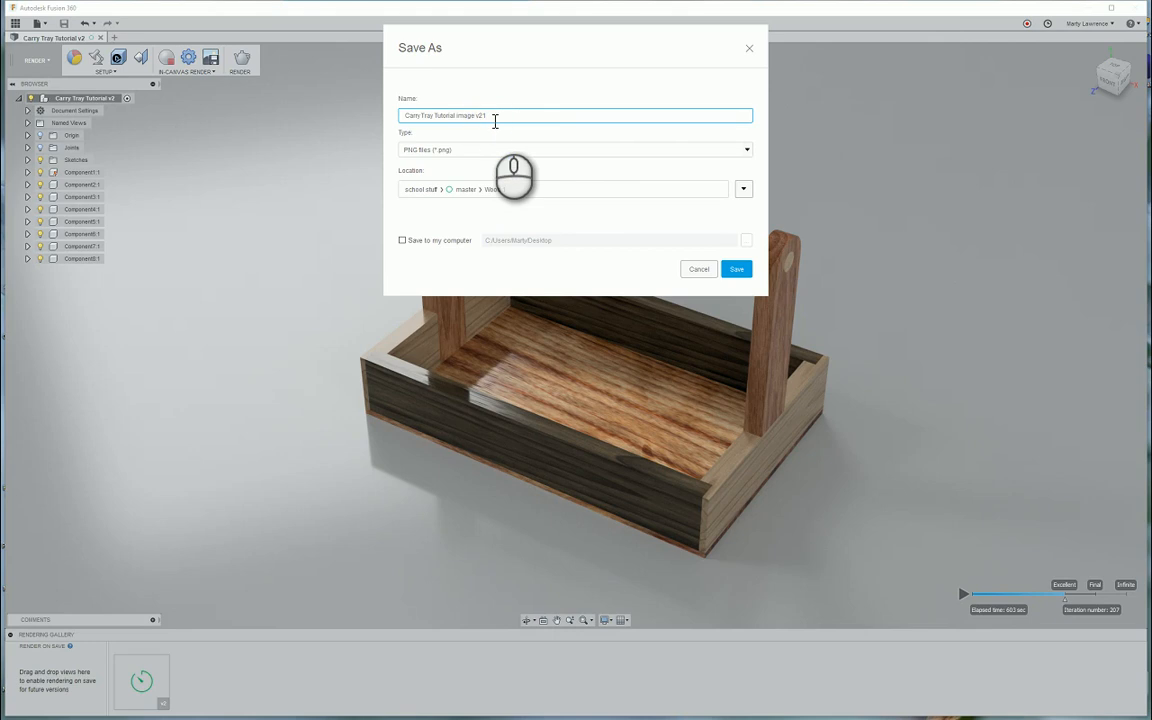
pyautogui.press('BackSpace')
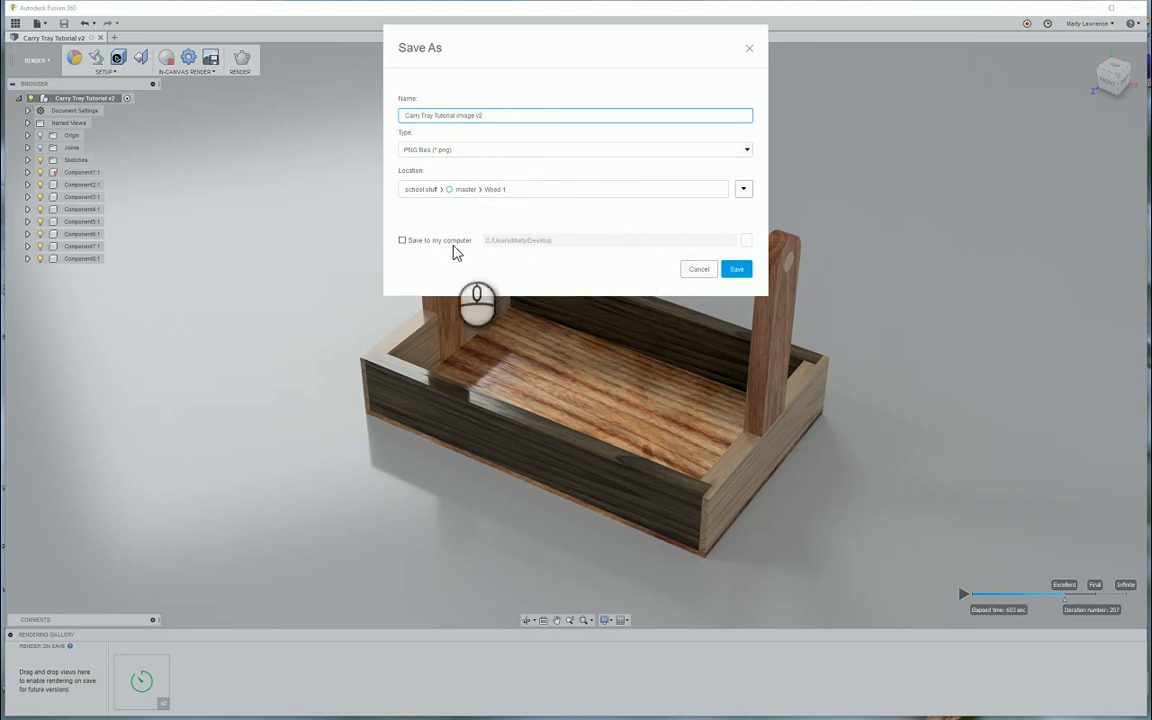
pyautogui.click(736, 269)
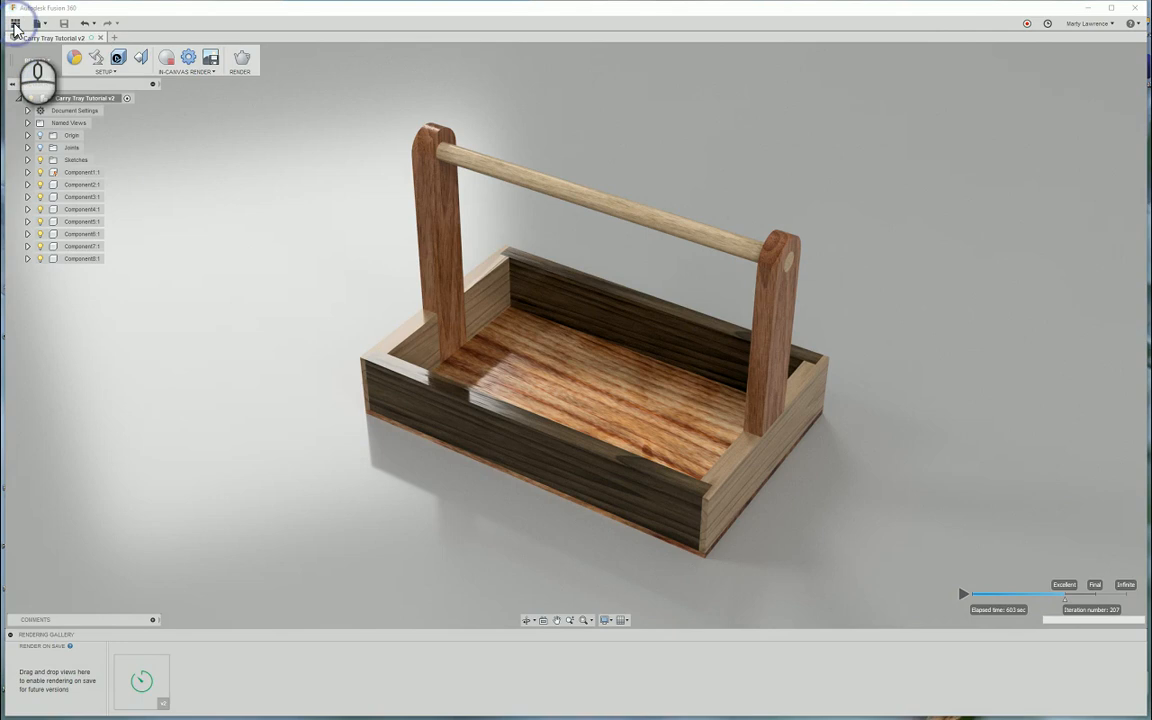
# Stop the in-canvas render and refresh the file list of the Wood 1 project folder.
pyautogui.click(15, 24)
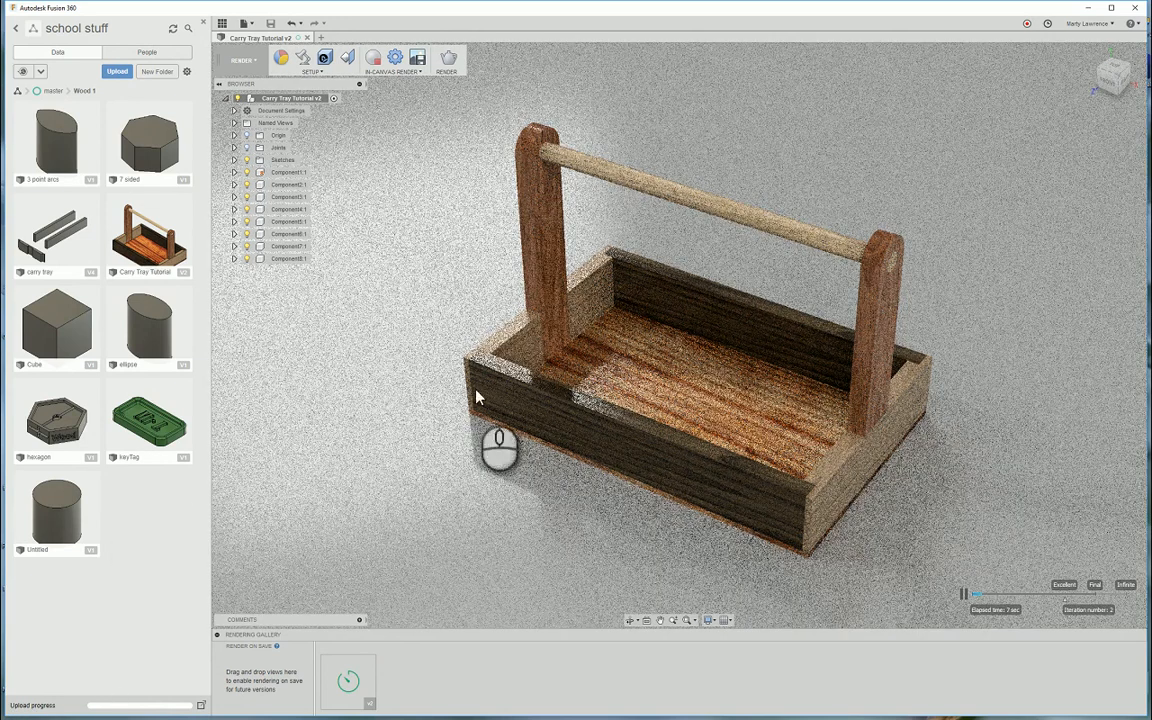
pyautogui.click(965, 594)
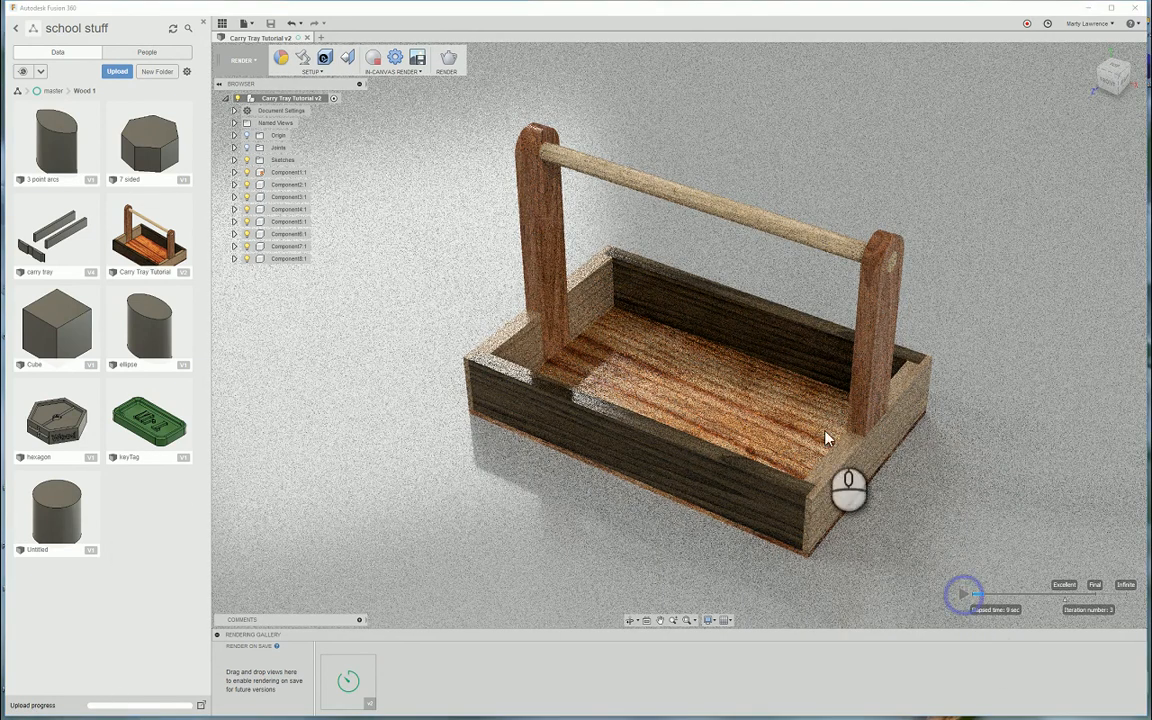
pyautogui.click(373, 60)
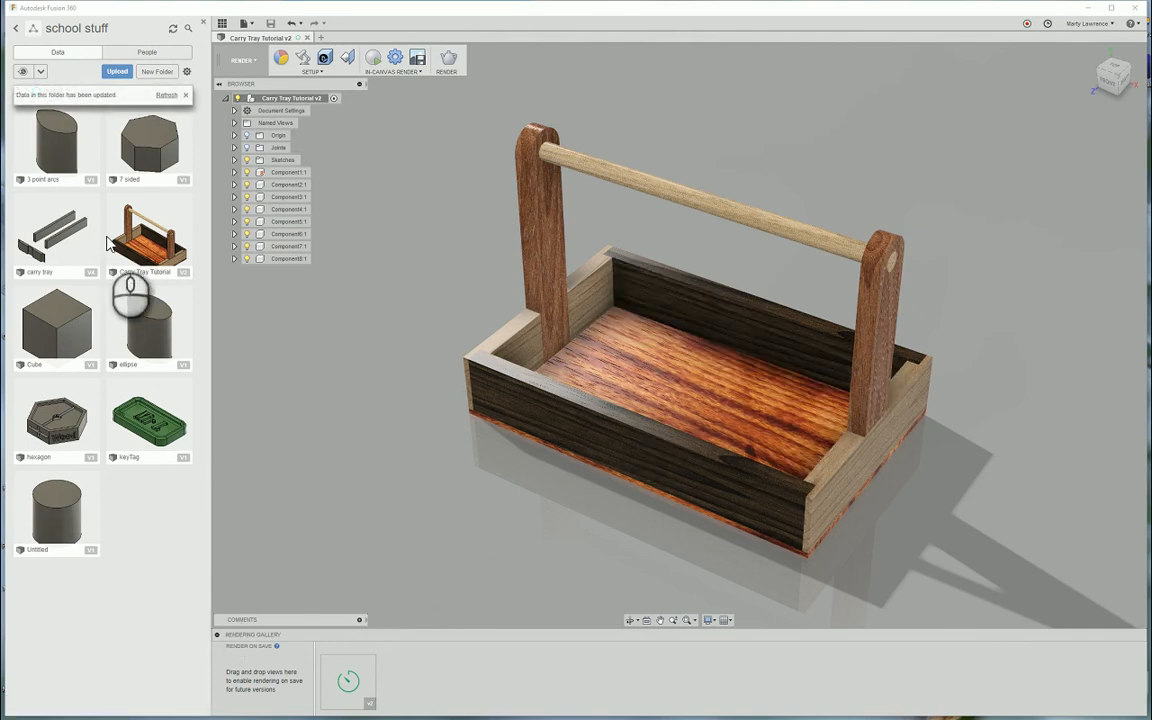
pyautogui.click(161, 97)
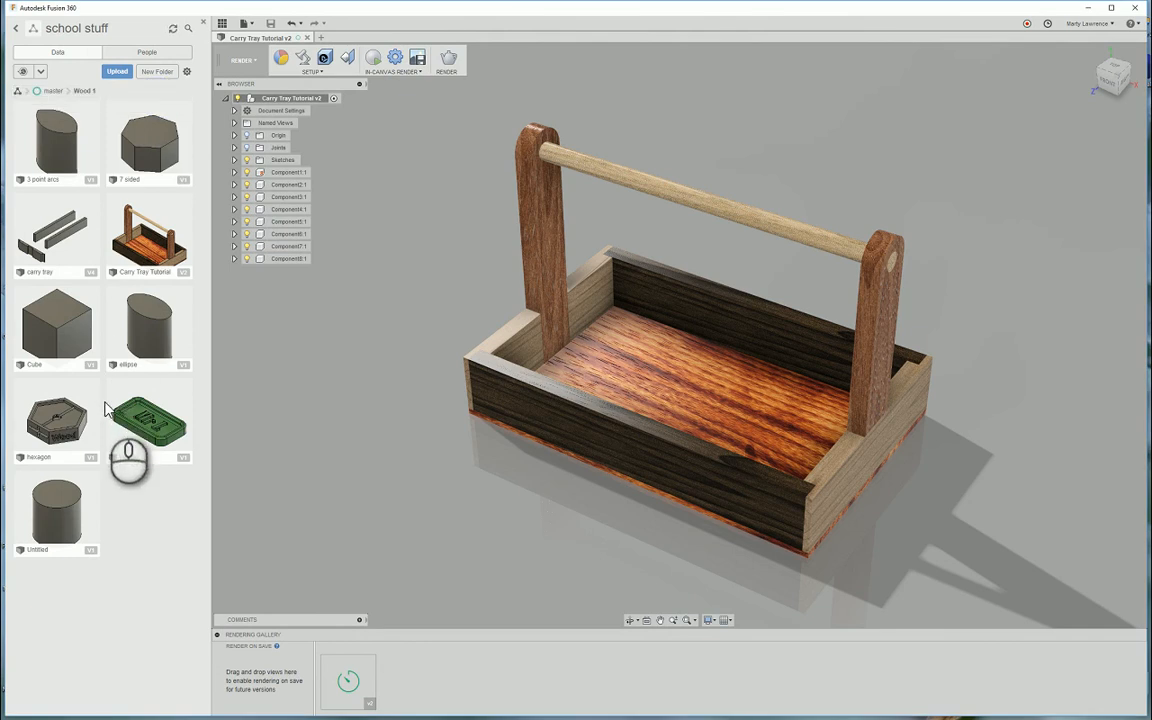